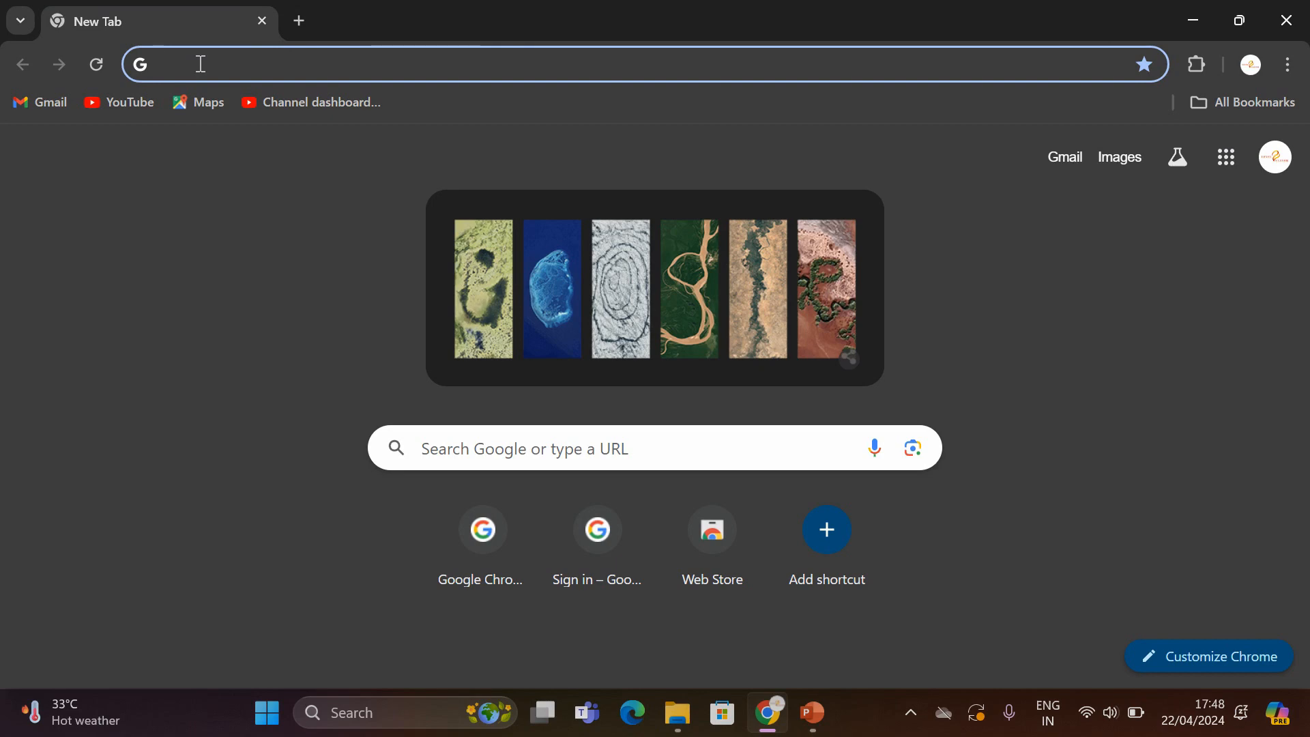
Search Google for "rte tnschools" and open the TN Schools result "Right to Education (RTE) Act, 2009".
{"action": "left_click", "coordinate": [201, 63]}
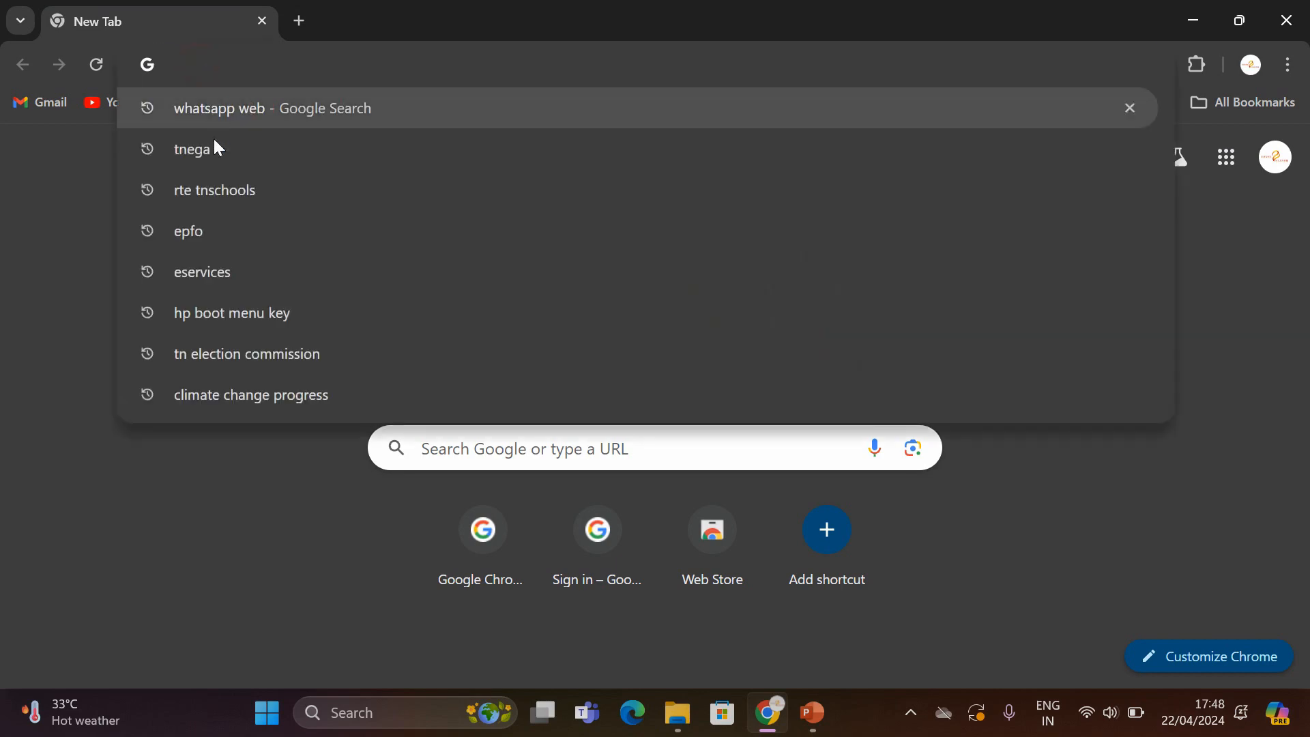
{"action": "left_click", "coordinate": [212, 203]}
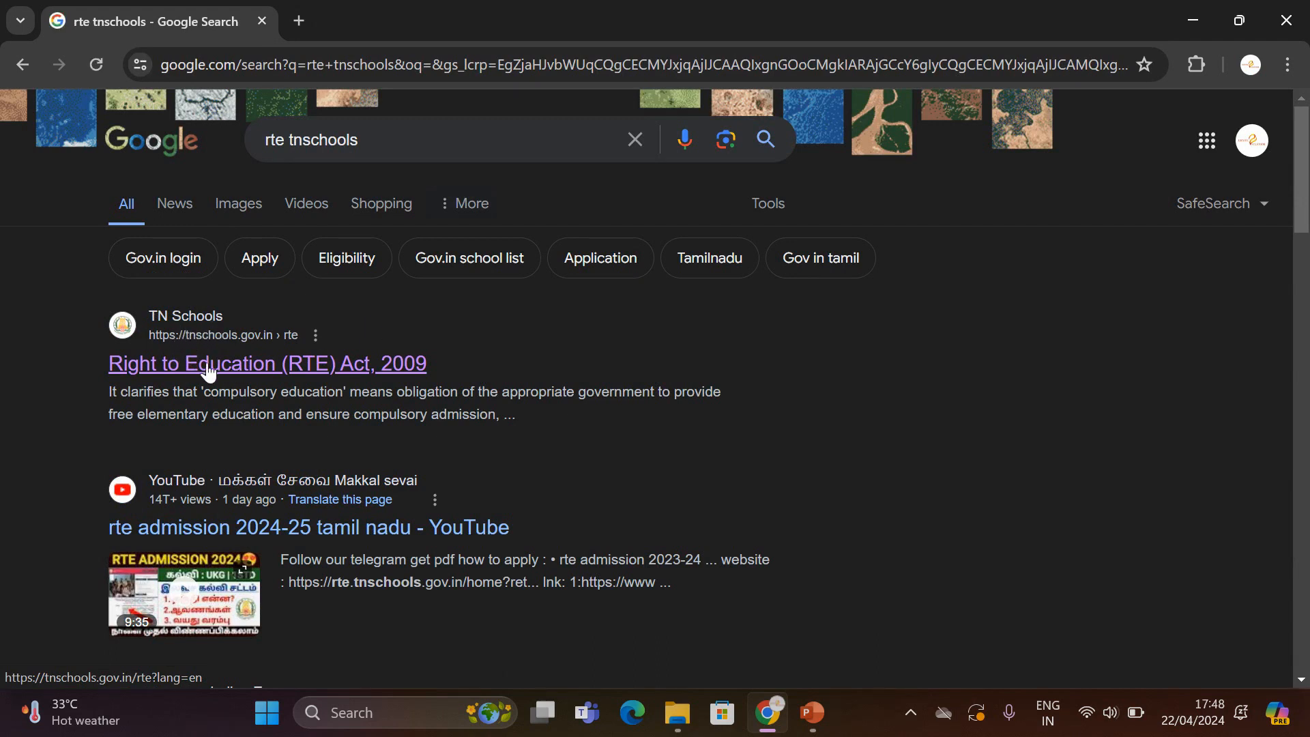
{"action": "left_click", "coordinate": [249, 370]}
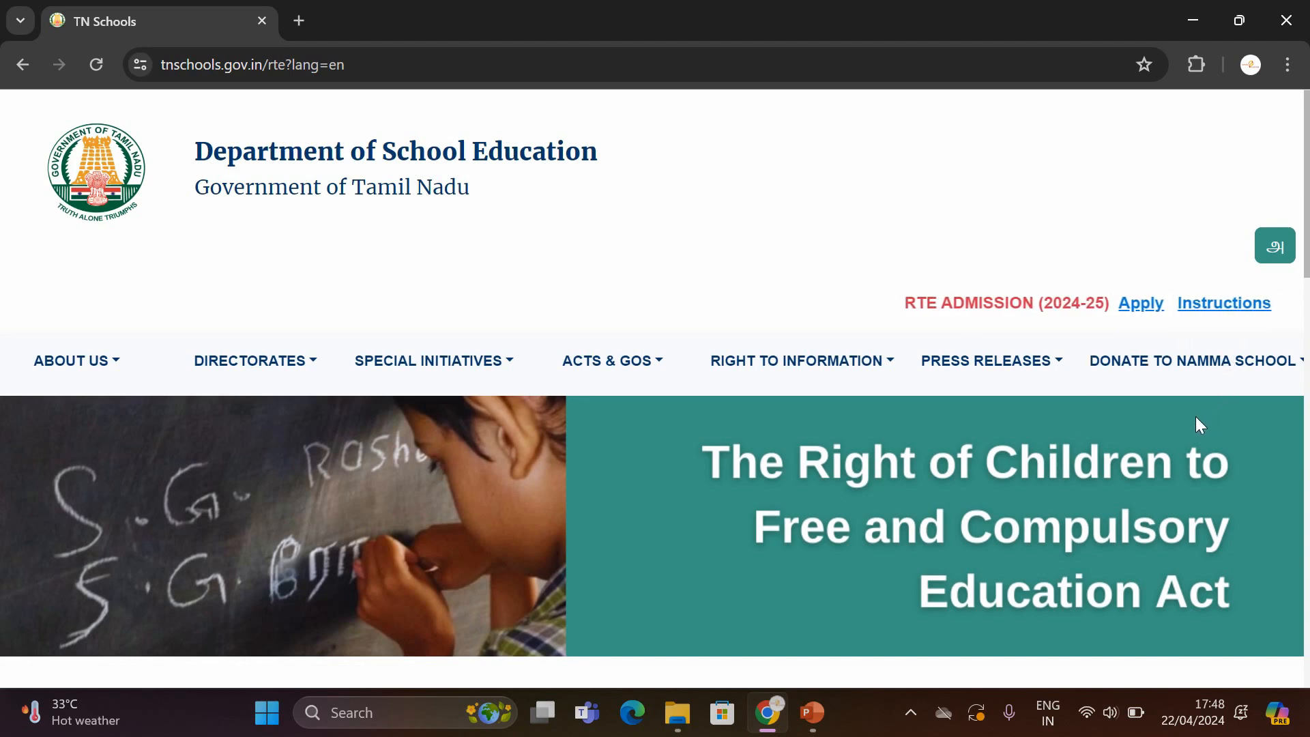
Open the RTE Admission (2024-25) application site and start a new application.
{"action": "left_click", "coordinate": [999, 300]}
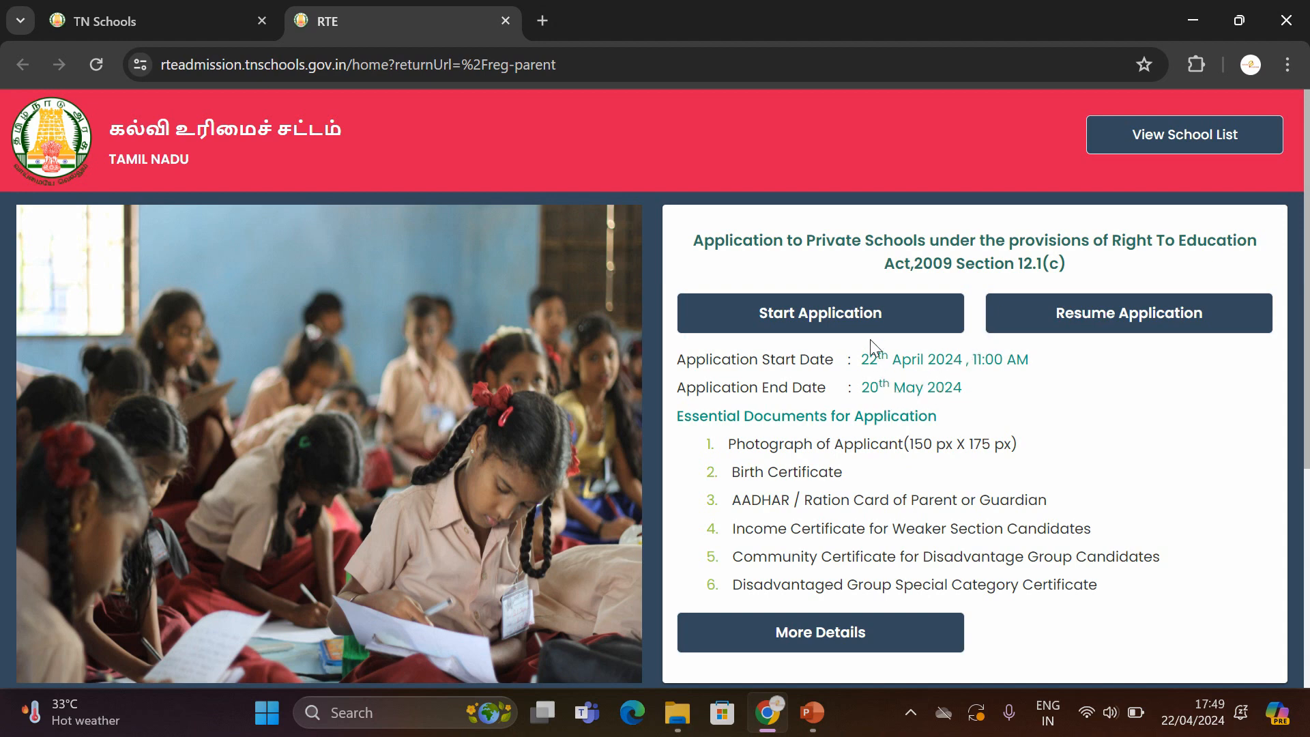
{"action": "left_click", "coordinate": [797, 315]}
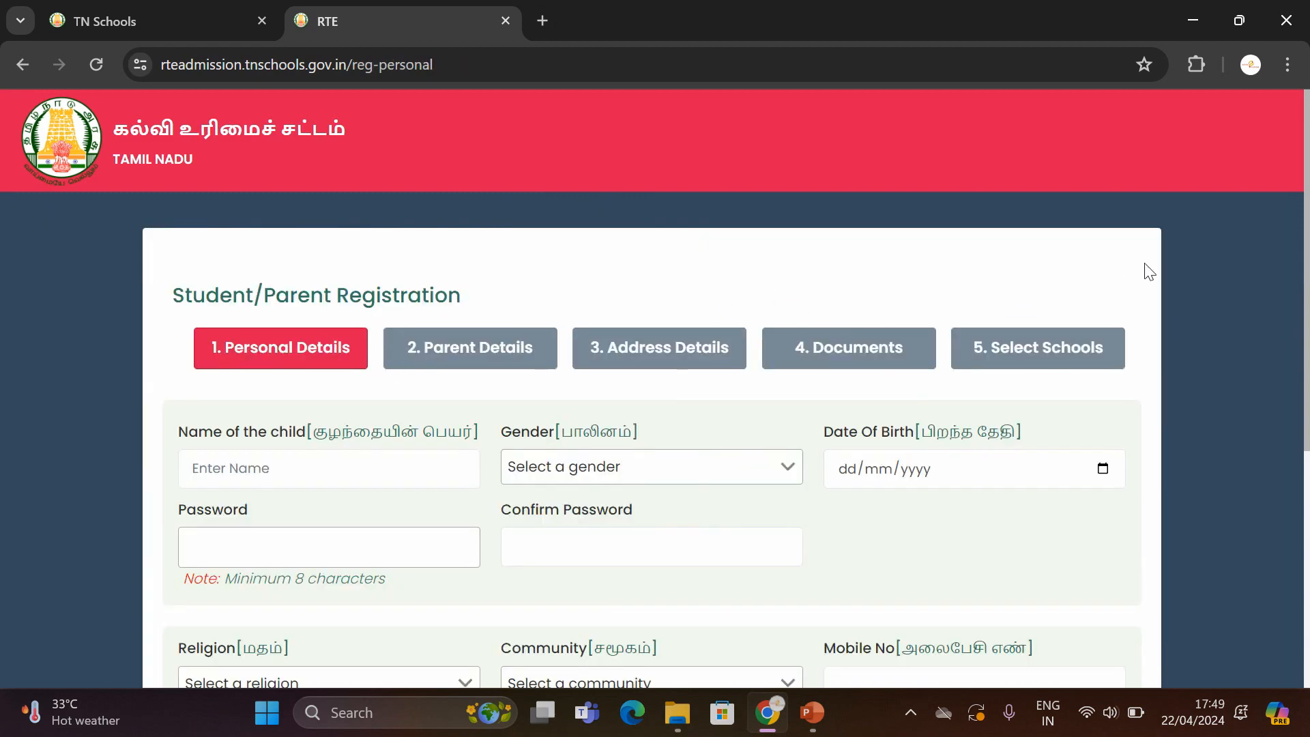
Set the child's gender to Male in the Personal Details form.
{"action": "left_click_drag", "start_coordinate": [1307, 176], "coordinate": [1306, 287]}
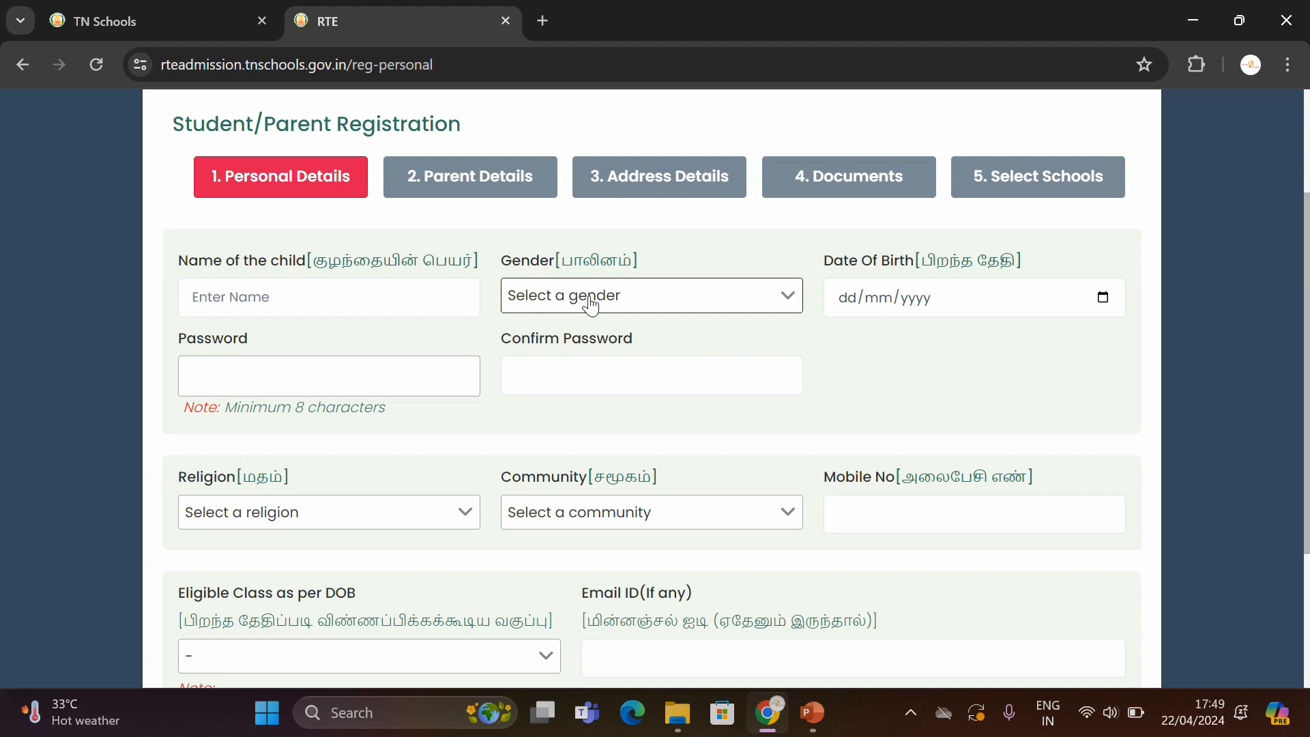
{"action": "left_click", "coordinate": [591, 304]}
{"action": "left_click", "coordinate": [562, 329]}
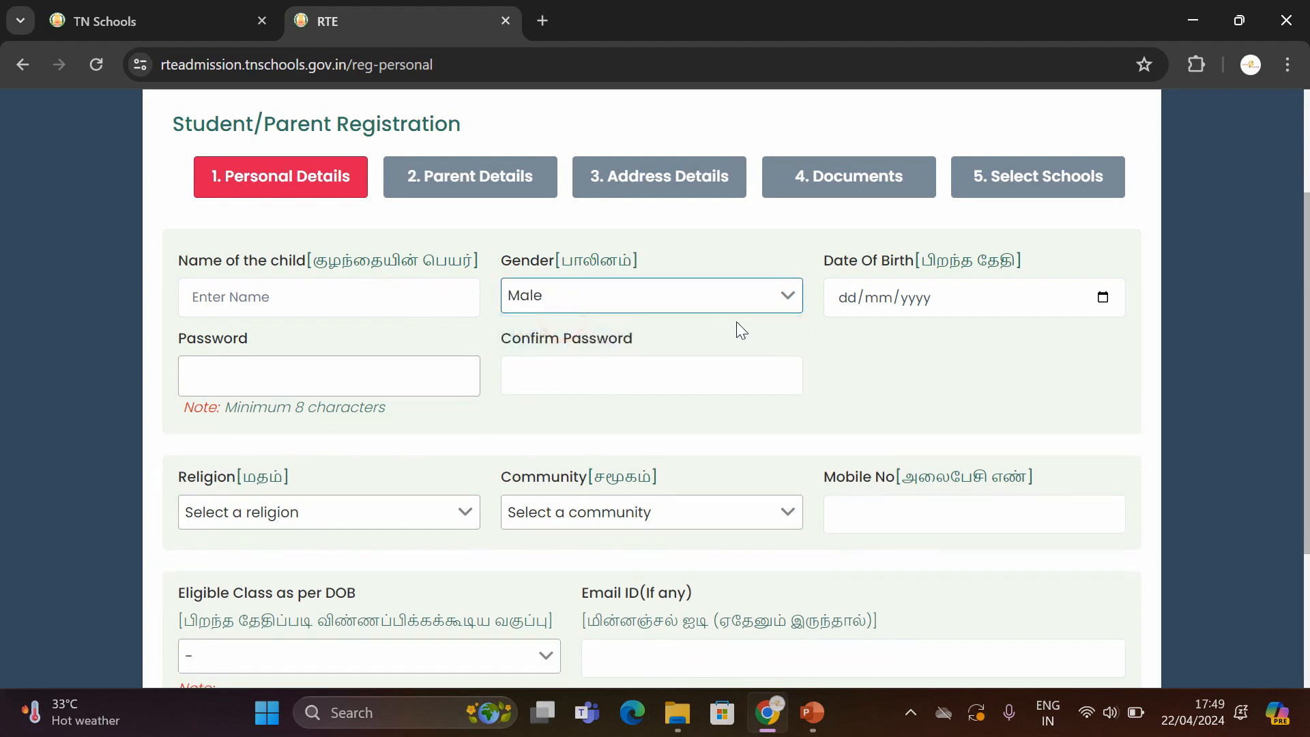
Fill in the child's date of birth and the child's name in the Personal Details form.
{"action": "left_click", "coordinate": [913, 298]}
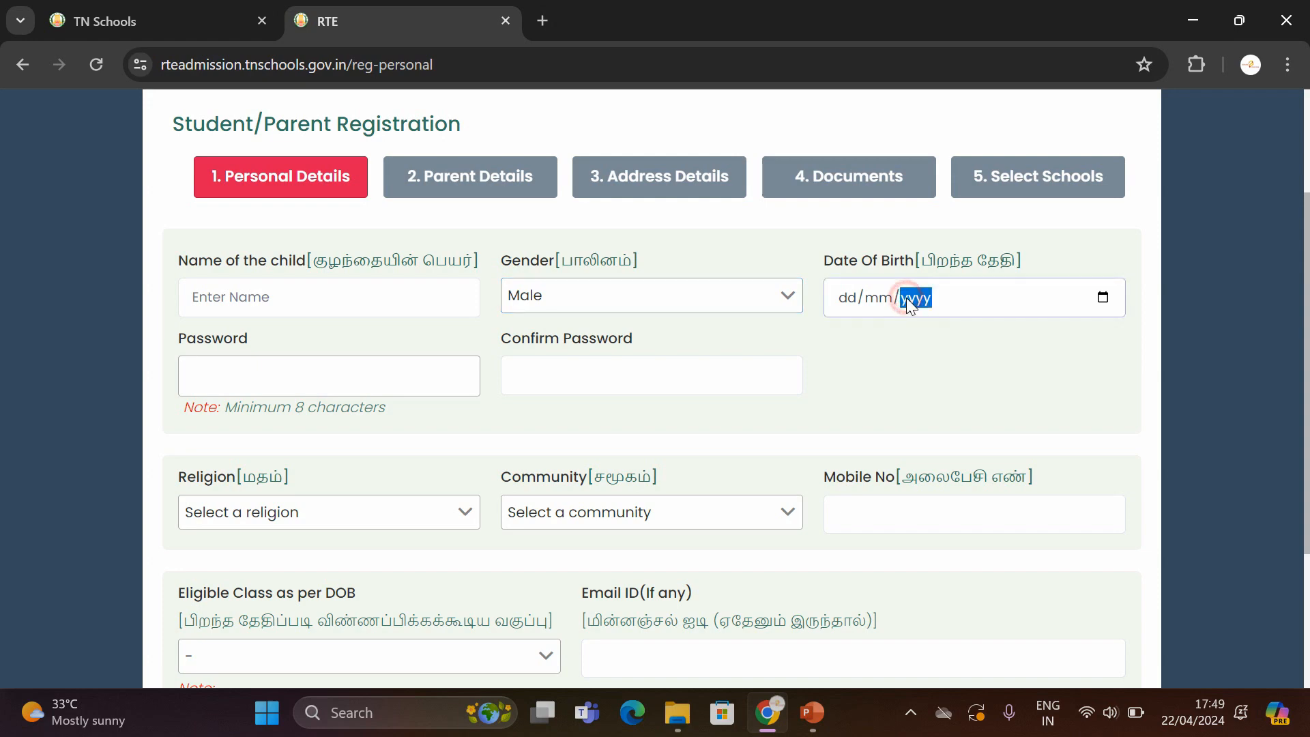
{"action": "left_click", "coordinate": [1104, 298]}
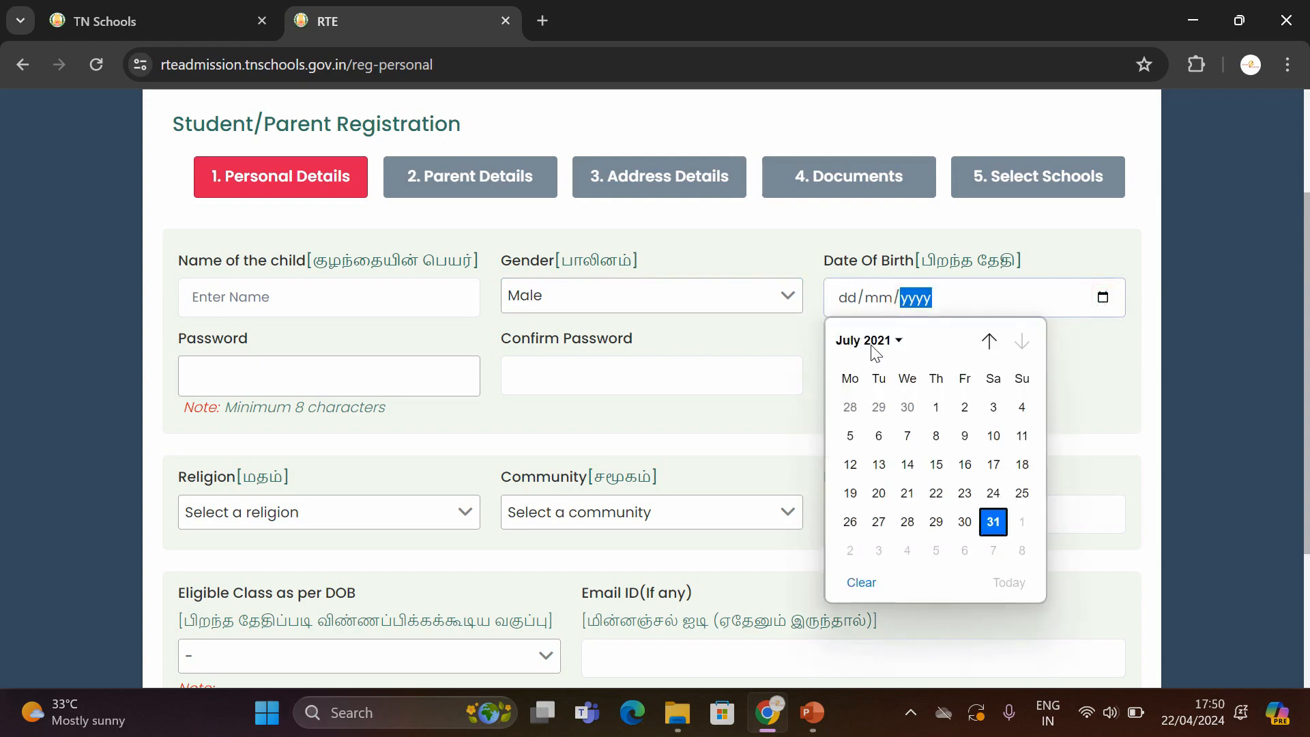
{"action": "left_click", "coordinate": [877, 341]}
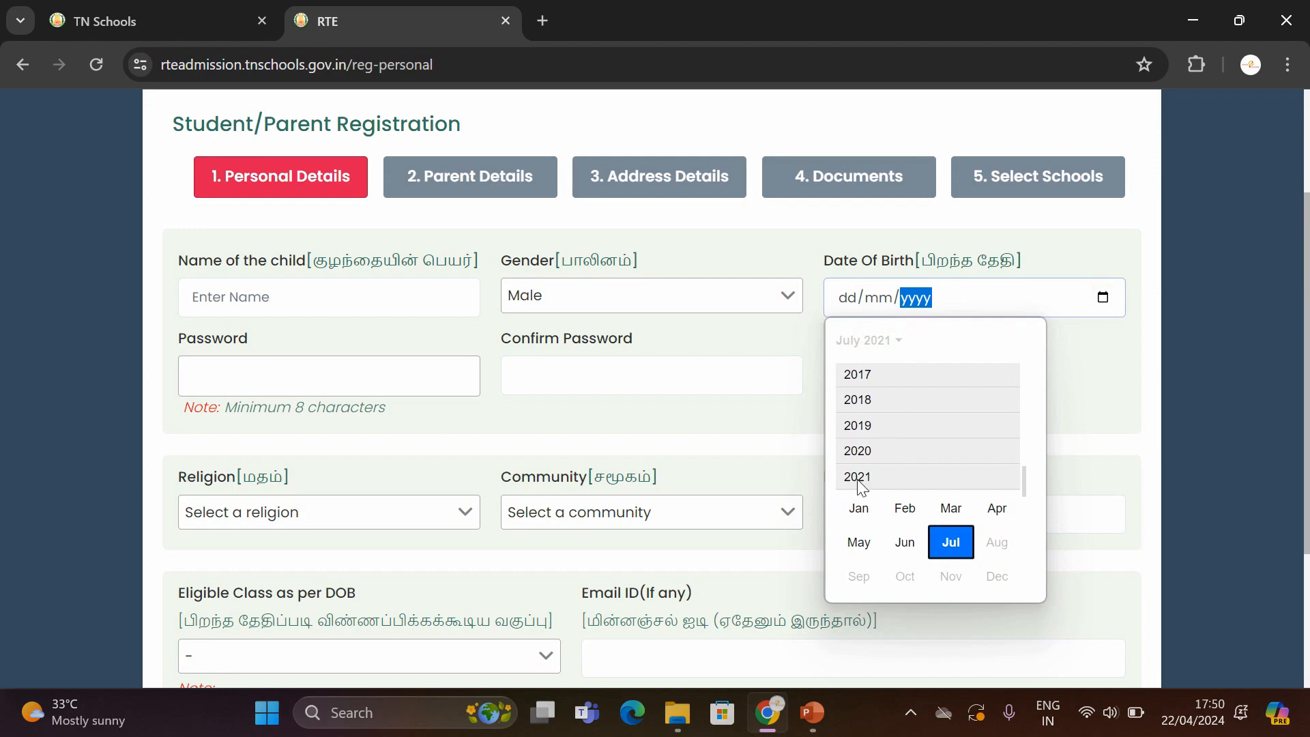
{"action": "left_click", "coordinate": [859, 480]}
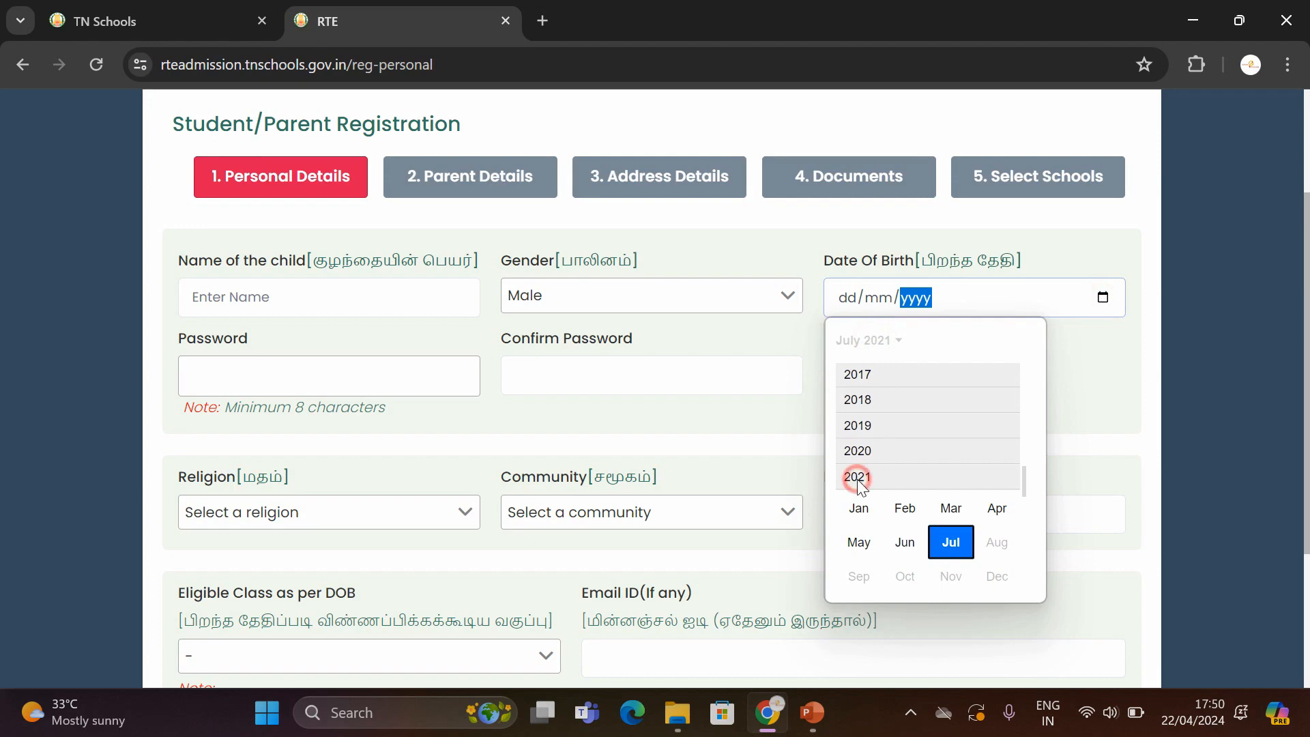
{"action": "left_click", "coordinate": [905, 542]}
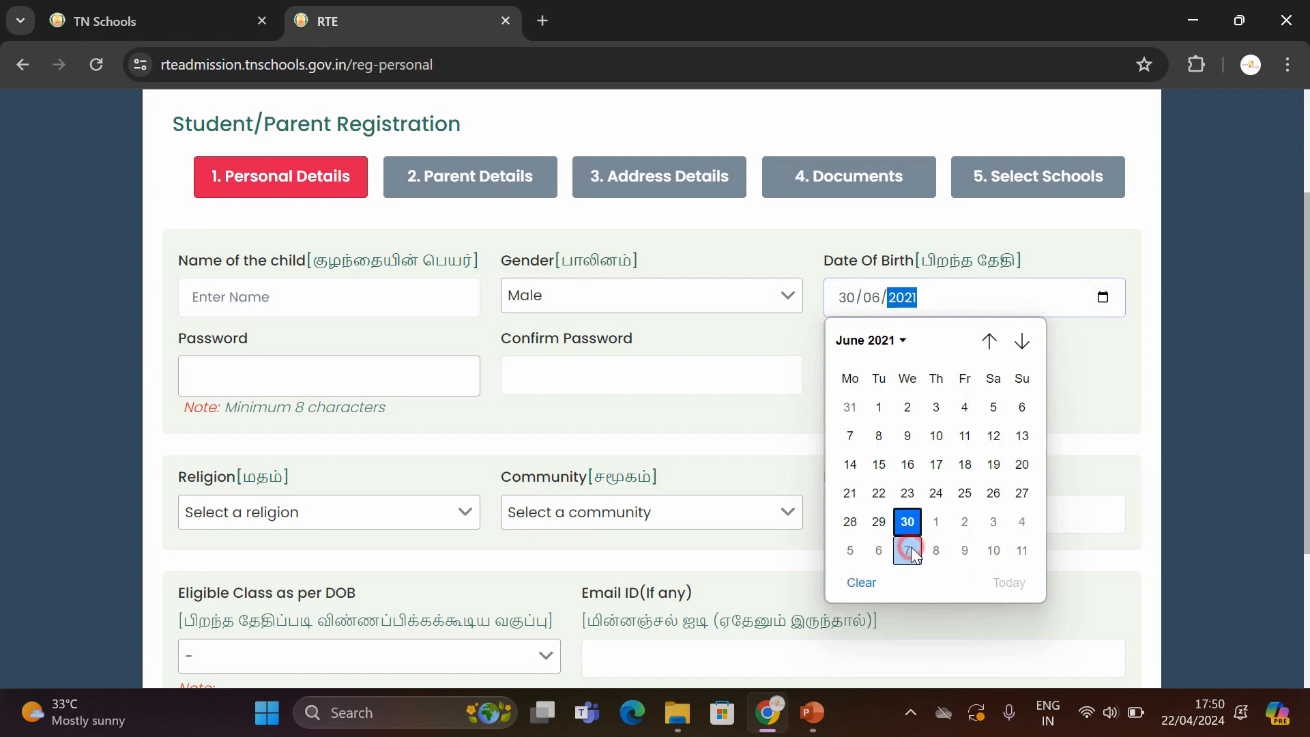
{"action": "left_click", "coordinate": [696, 350]}
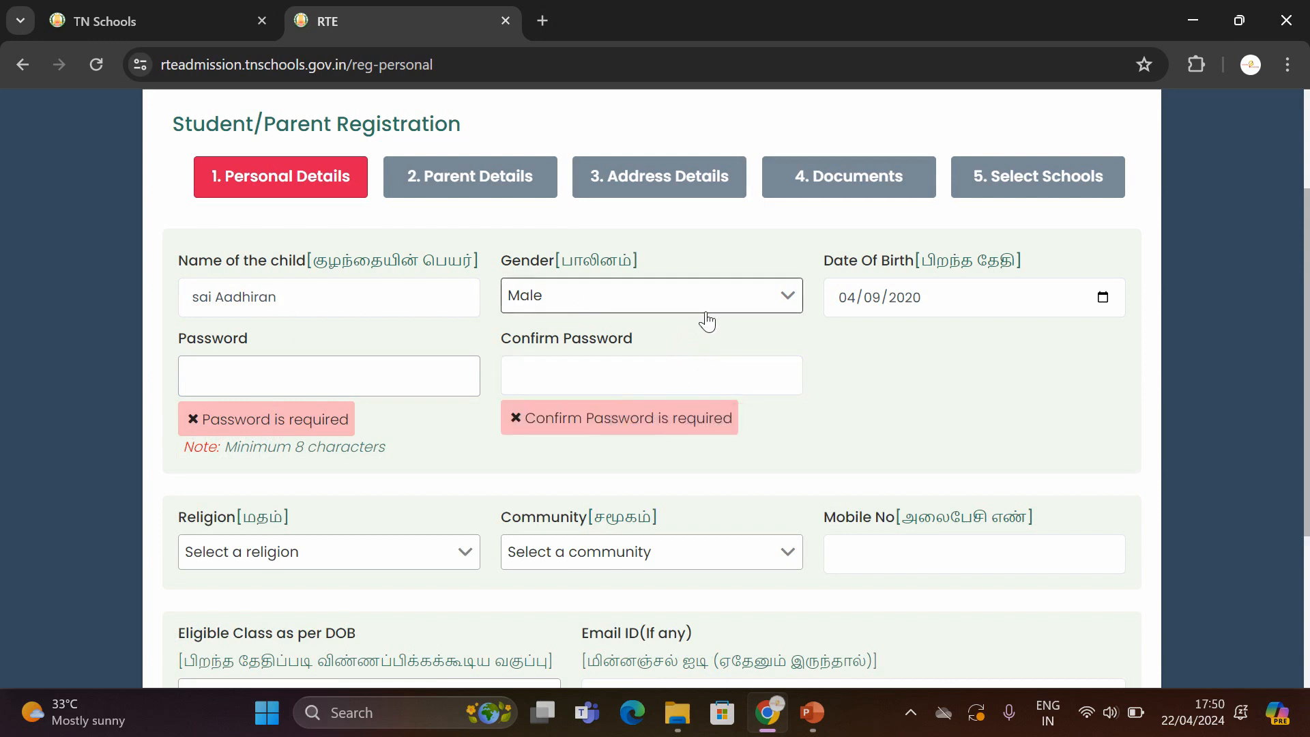
Enter the account password and repeat it in the Confirm Password field.
{"action": "left_click", "coordinate": [303, 368]}
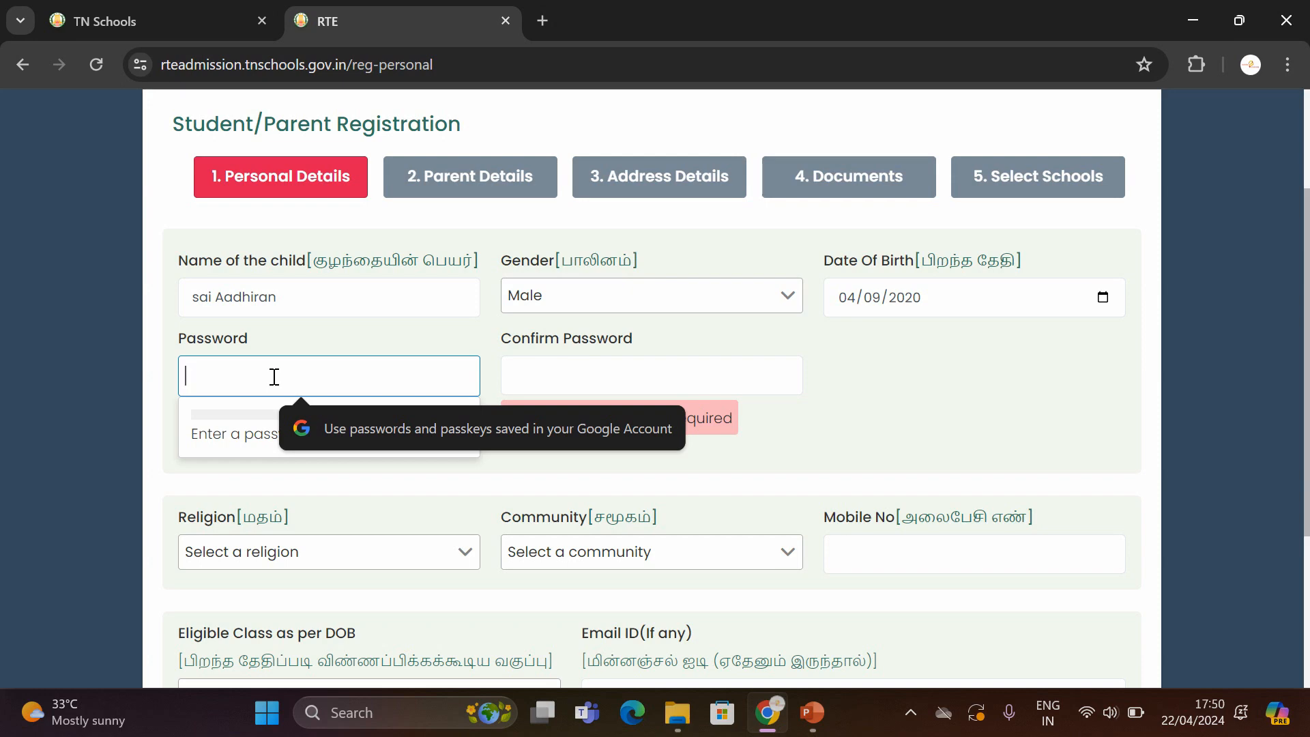
{"action": "left_click", "coordinate": [465, 439]}
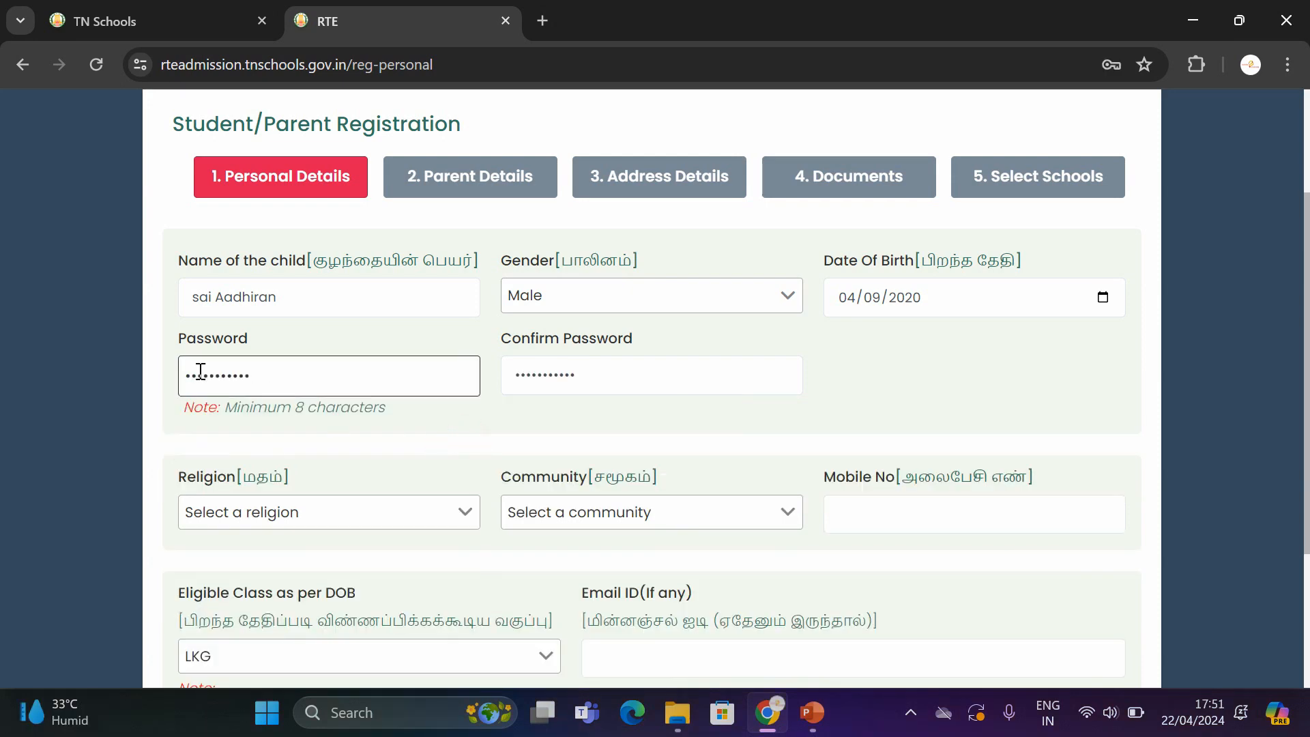
Set the child's religion to Hindu.
{"action": "left_click", "coordinate": [263, 520]}
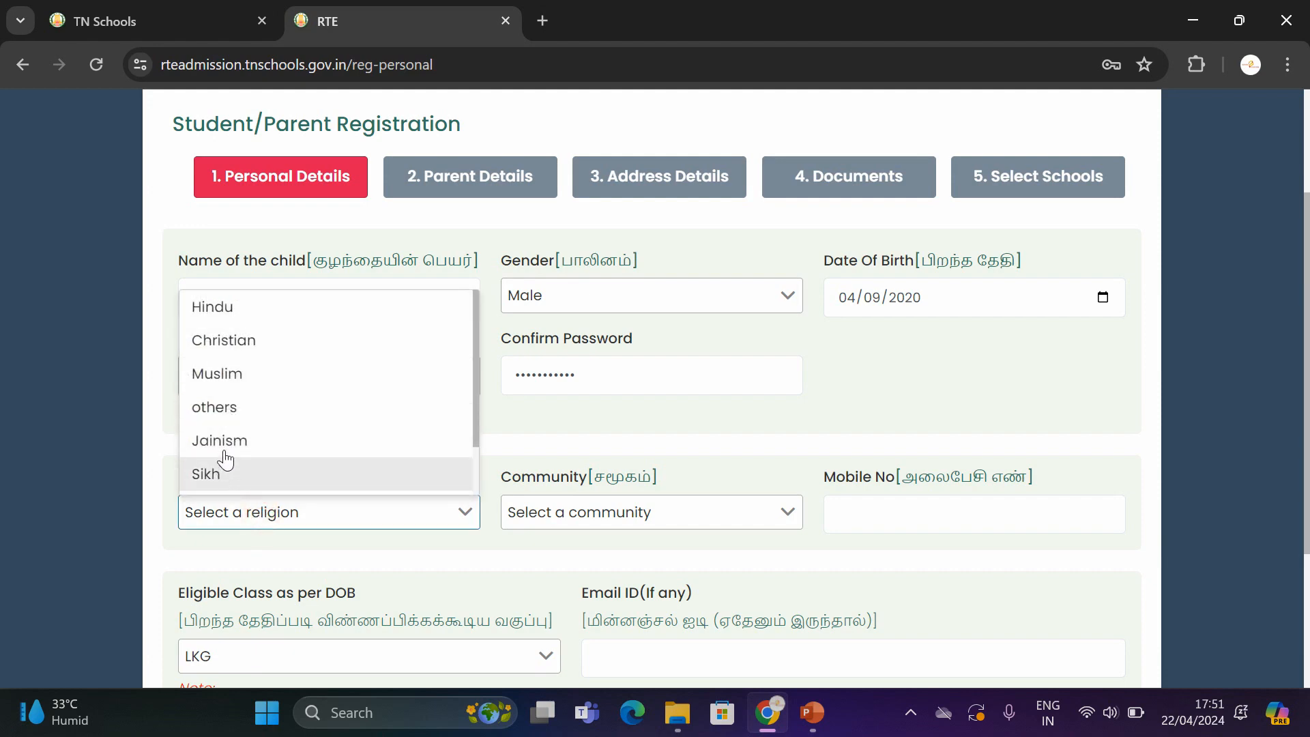
{"action": "left_click", "coordinate": [212, 306]}
{"action": "left_click", "coordinate": [623, 520]}
{"action": "left_click", "coordinate": [427, 463]}
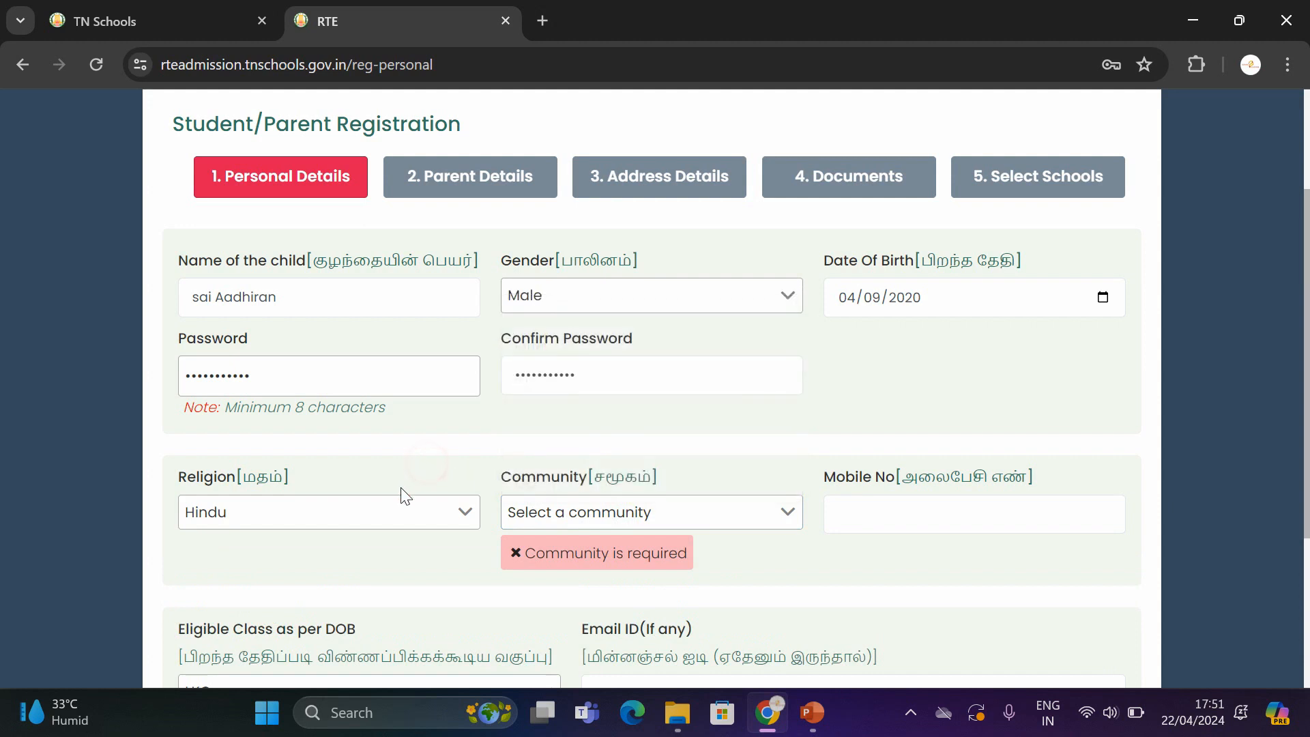
Select the child's community and fill in the parent's mobile number.
{"action": "left_click", "coordinate": [565, 518]}
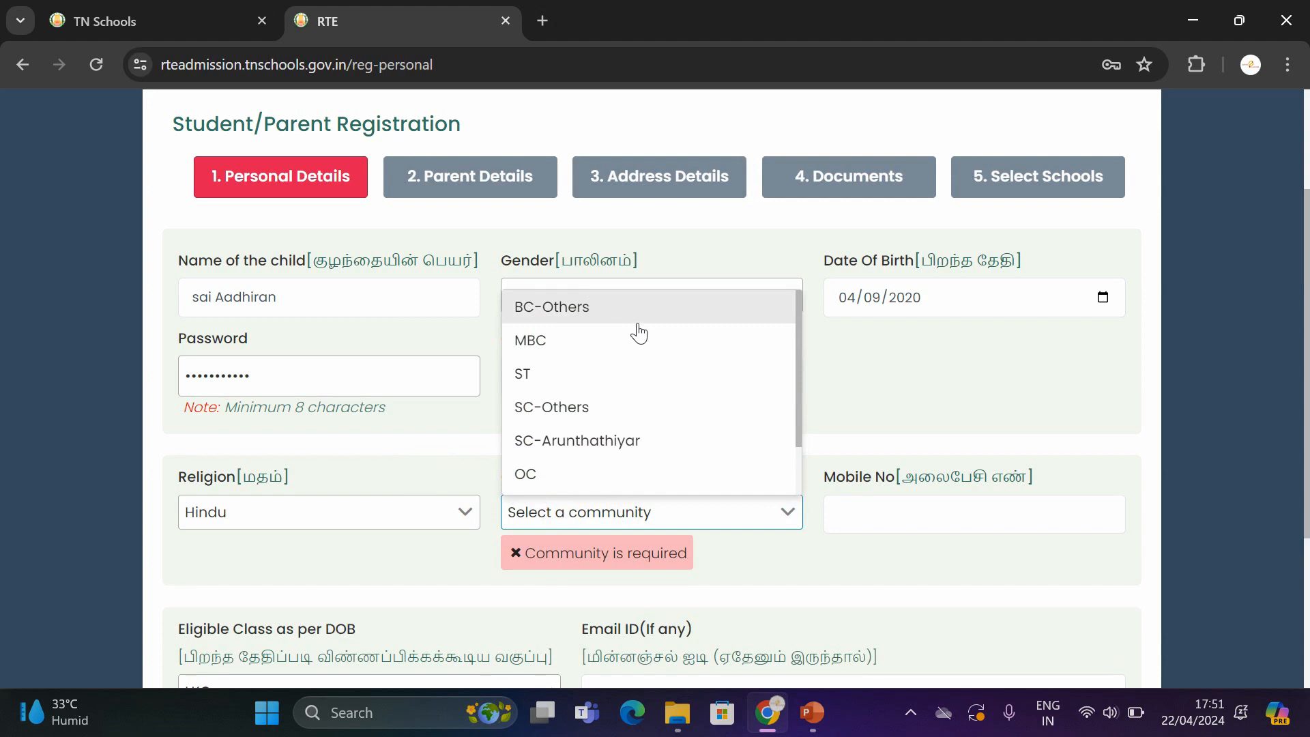
{"action": "left_click_drag", "start_coordinate": [797, 422], "coordinate": [810, 386]}
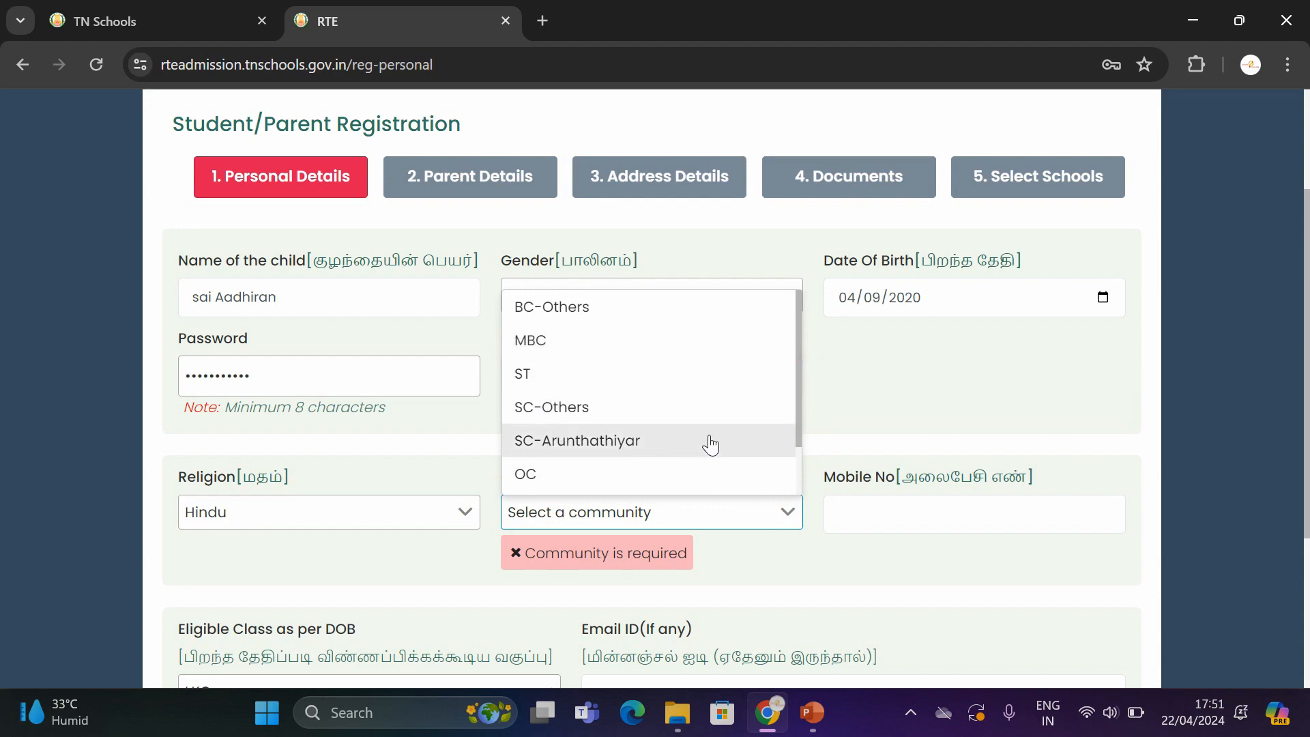
{"action": "left_click_drag", "start_coordinate": [801, 400], "coordinate": [809, 453]}
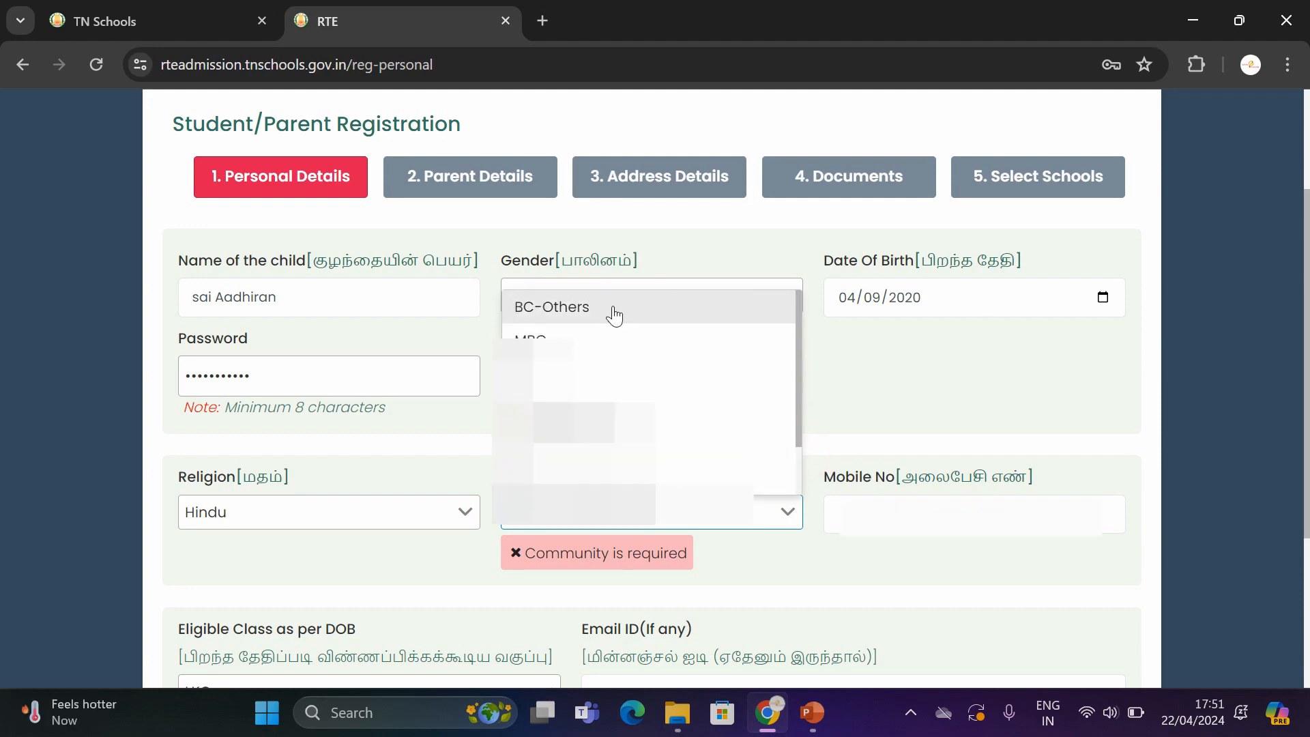
{"action": "left_click", "coordinate": [604, 342]}
{"action": "left_click", "coordinate": [857, 513]}
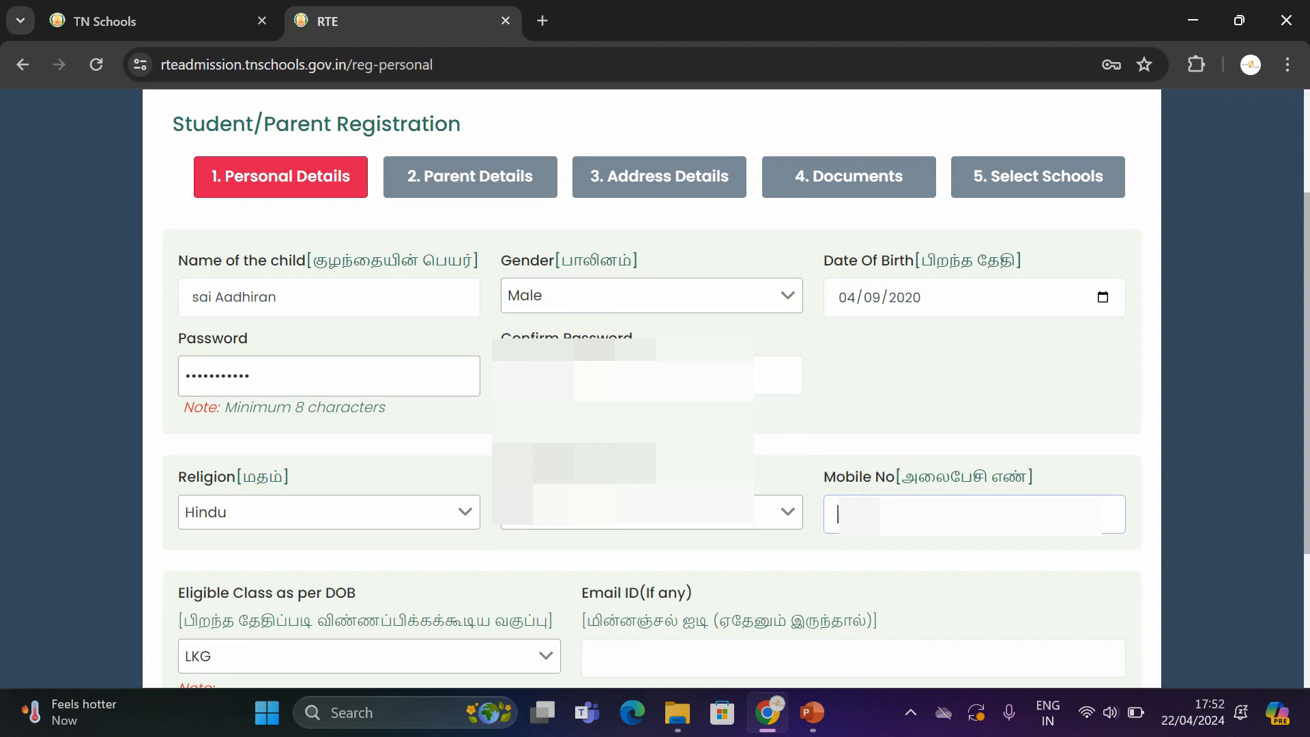
Check the eligible class selection and fill in the contact's e-mail address.
{"action": "scroll", "coordinate": [386, 413], "scroll_direction": "down", "scroll_amount": 3}
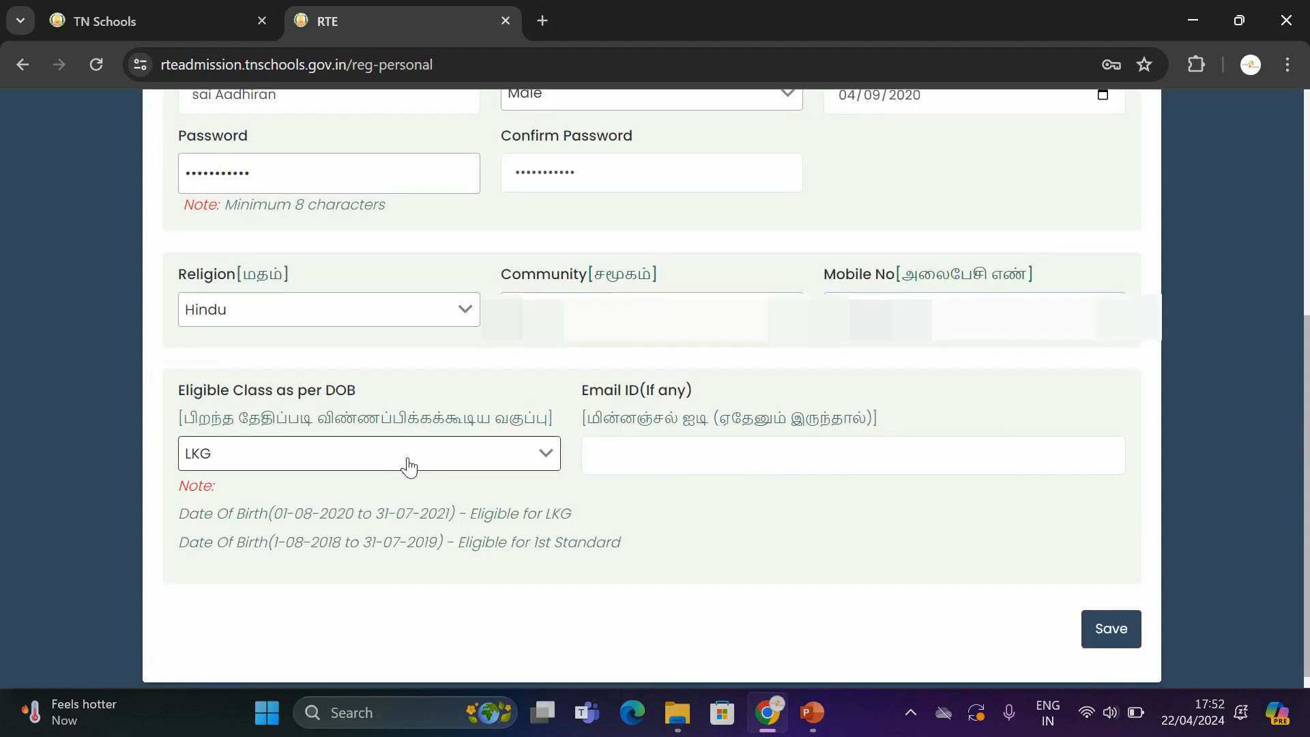
{"action": "left_click", "coordinate": [276, 458]}
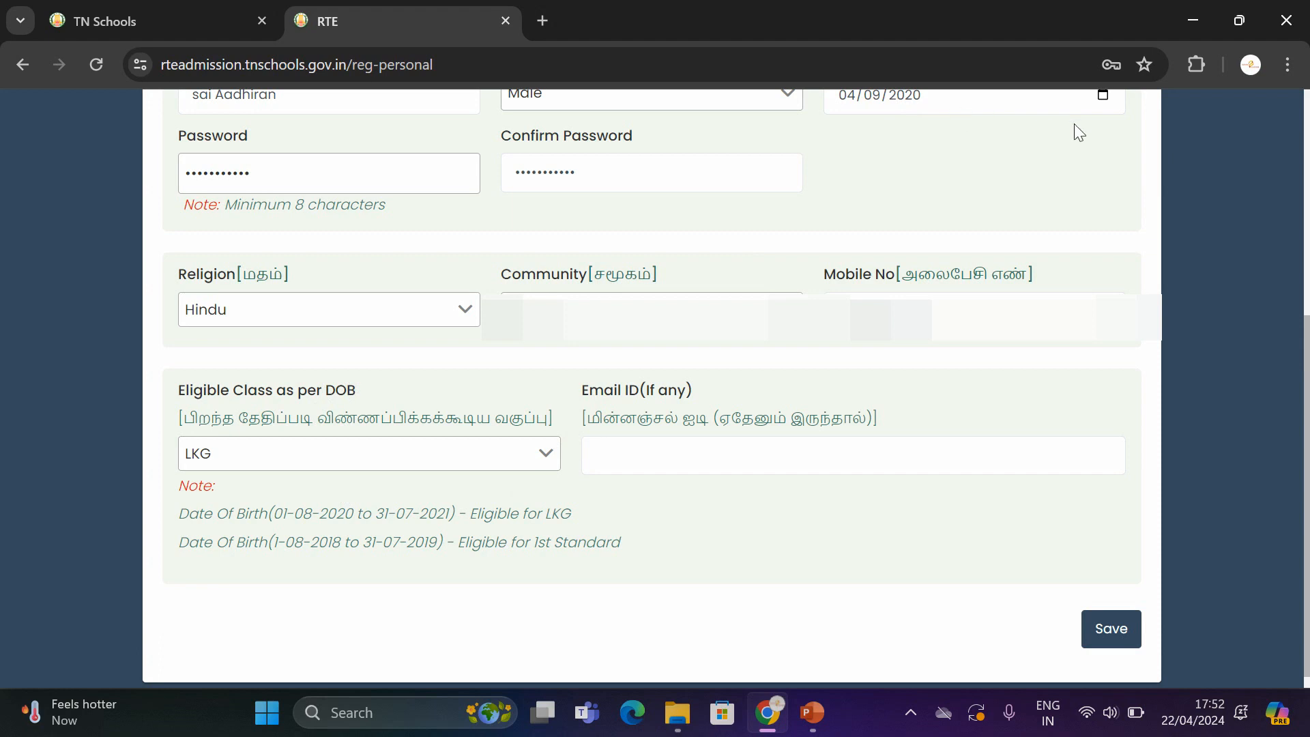
{"action": "left_click", "coordinate": [649, 456]}
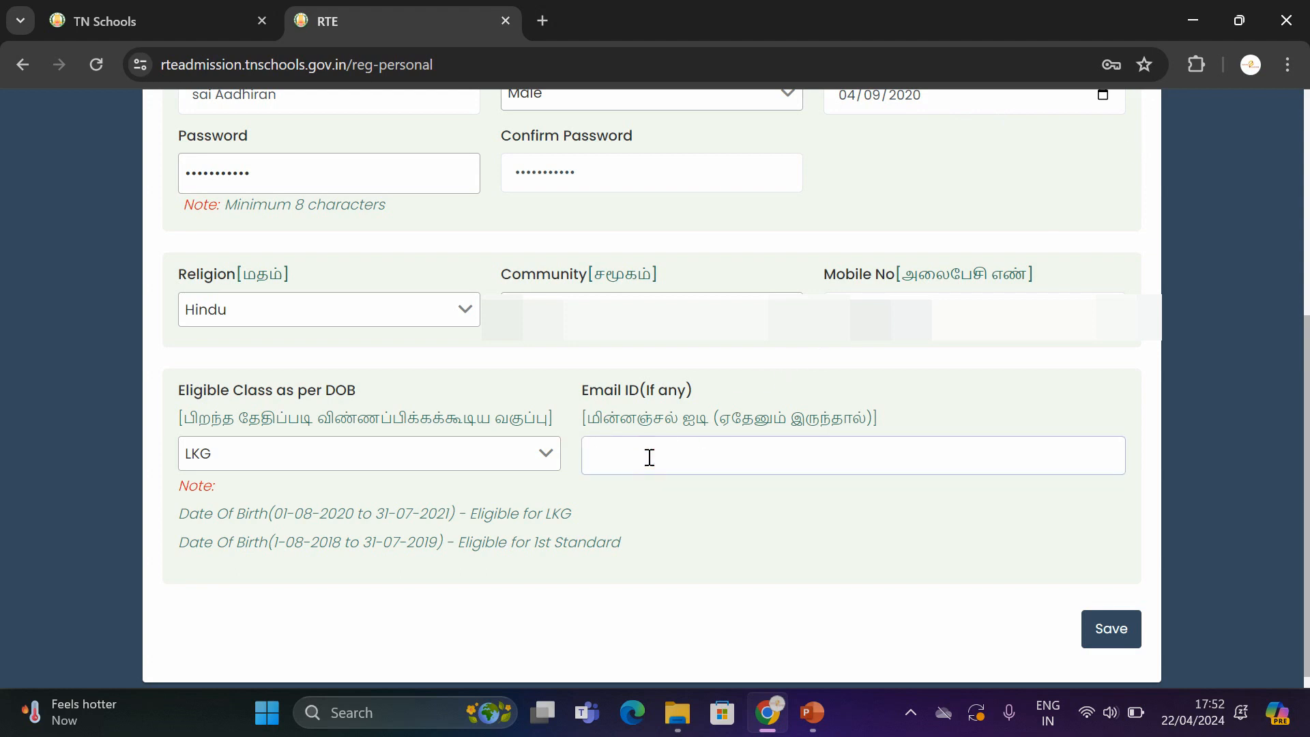
{"action": "left_click", "coordinate": [809, 523]}
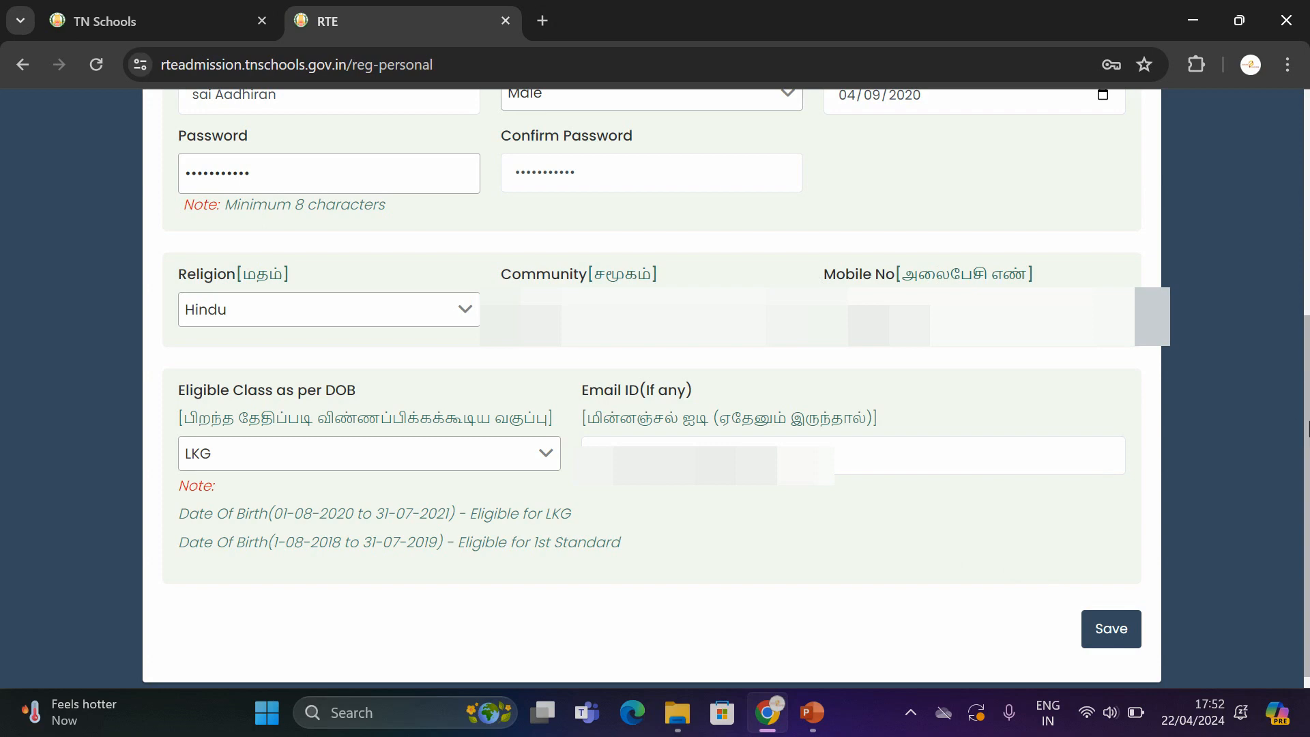
Review the completed Personal Details form and save the registration.
{"action": "left_click_drag", "start_coordinate": [1302, 403], "coordinate": [1307, 339]}
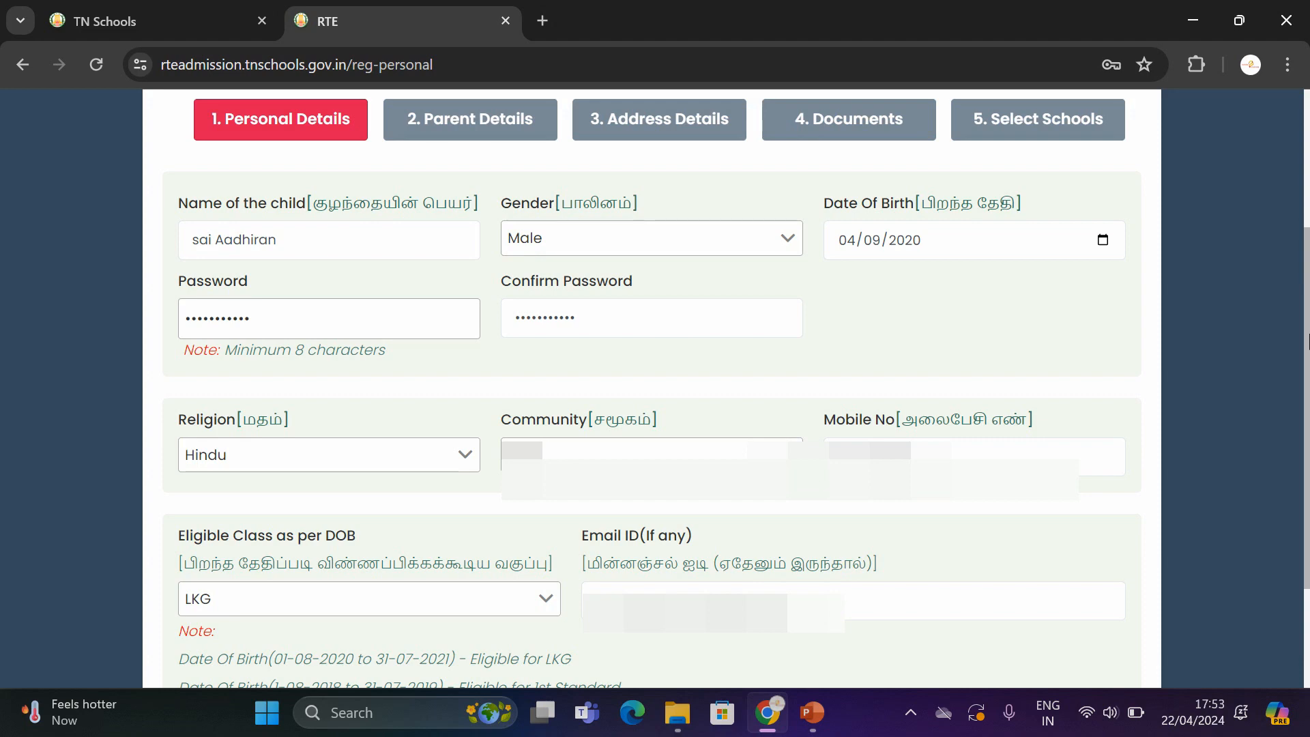
{"action": "left_click_drag", "start_coordinate": [1309, 342], "coordinate": [1309, 450]}
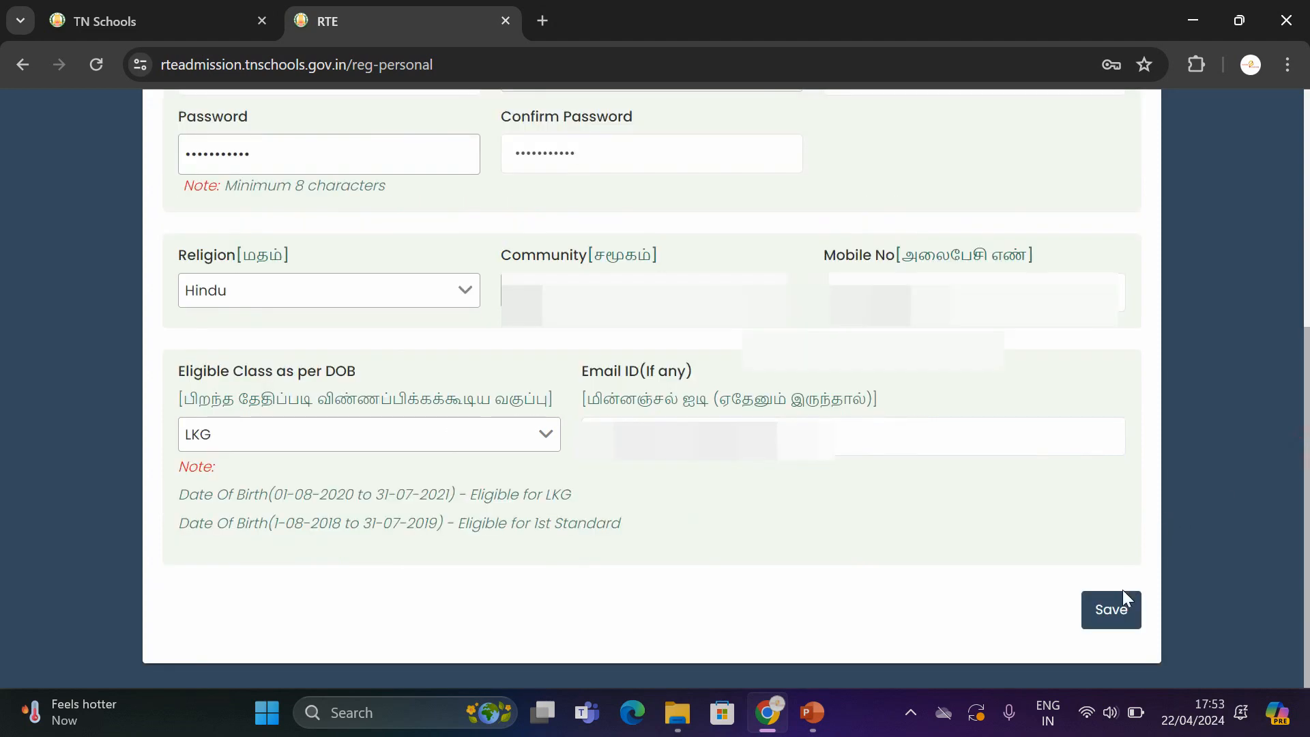
{"action": "left_click", "coordinate": [1103, 619]}
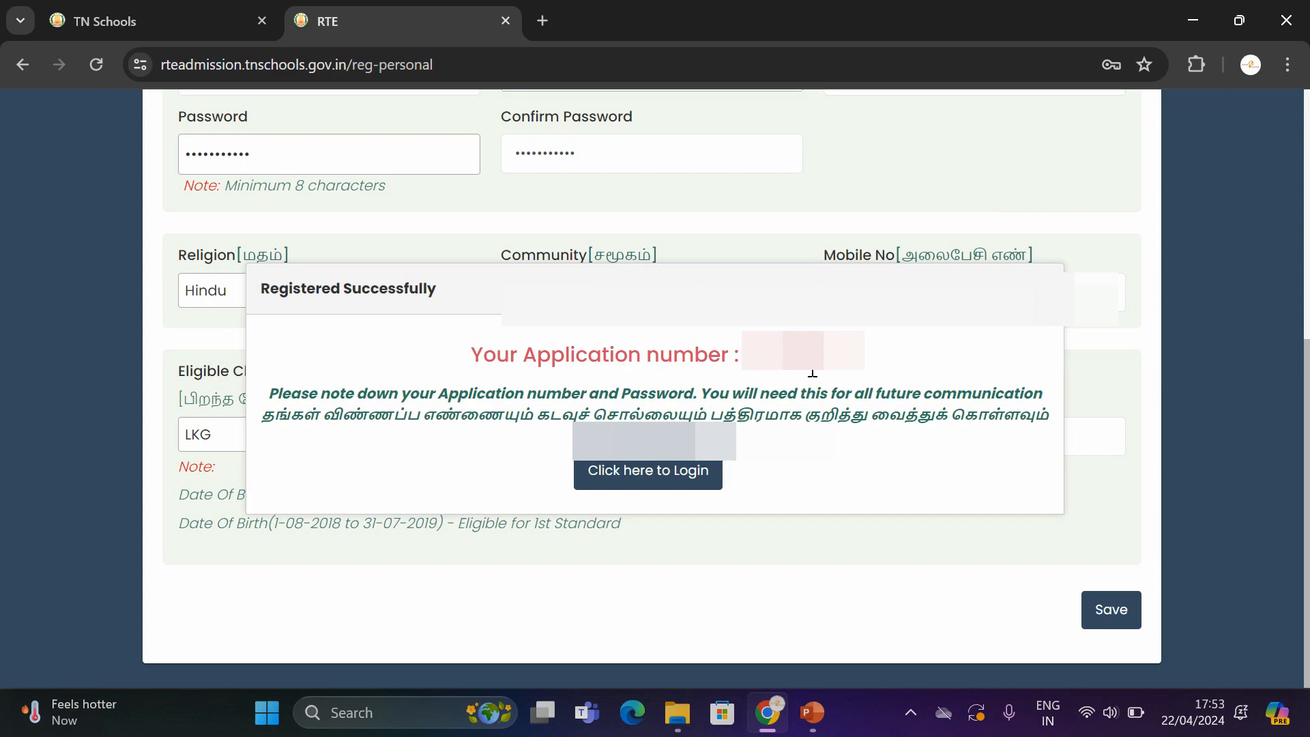
Proceed from the registration notice to the login page and decline saving the password in the browser.
{"action": "left_click", "coordinate": [618, 479]}
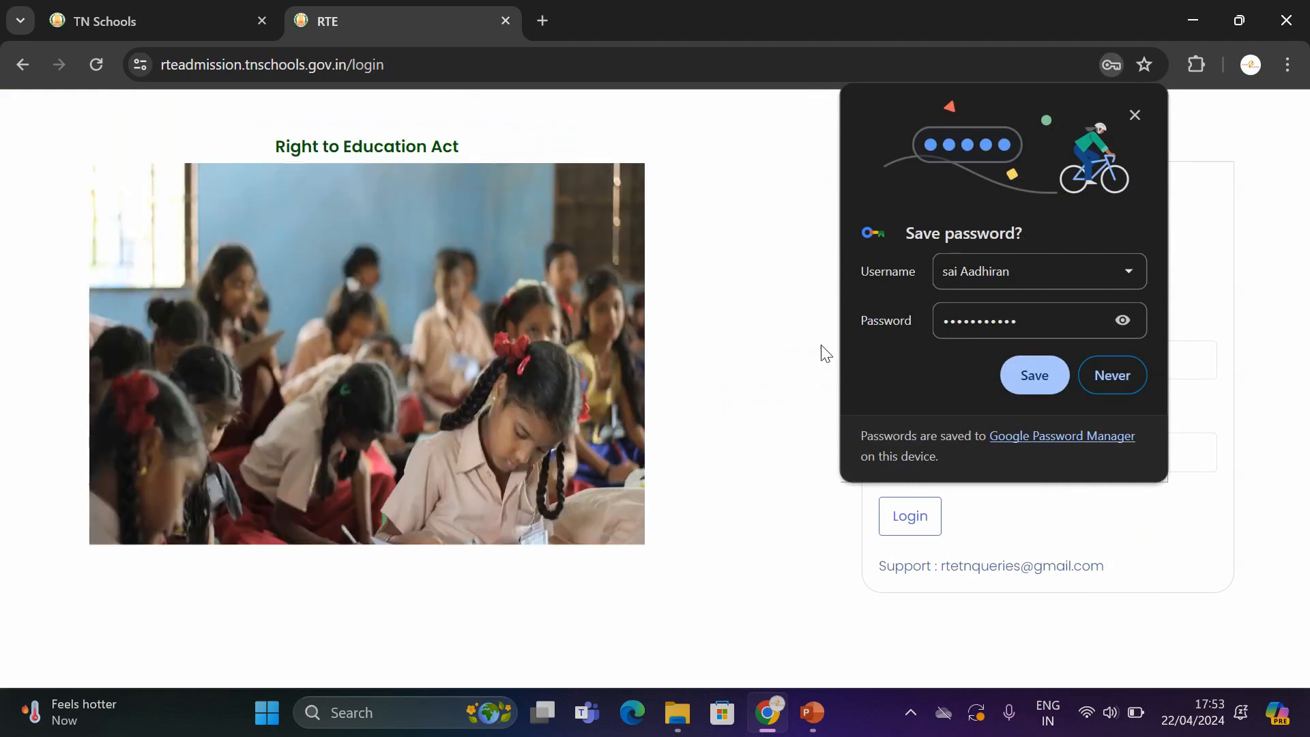
{"action": "left_click", "coordinate": [1113, 375]}
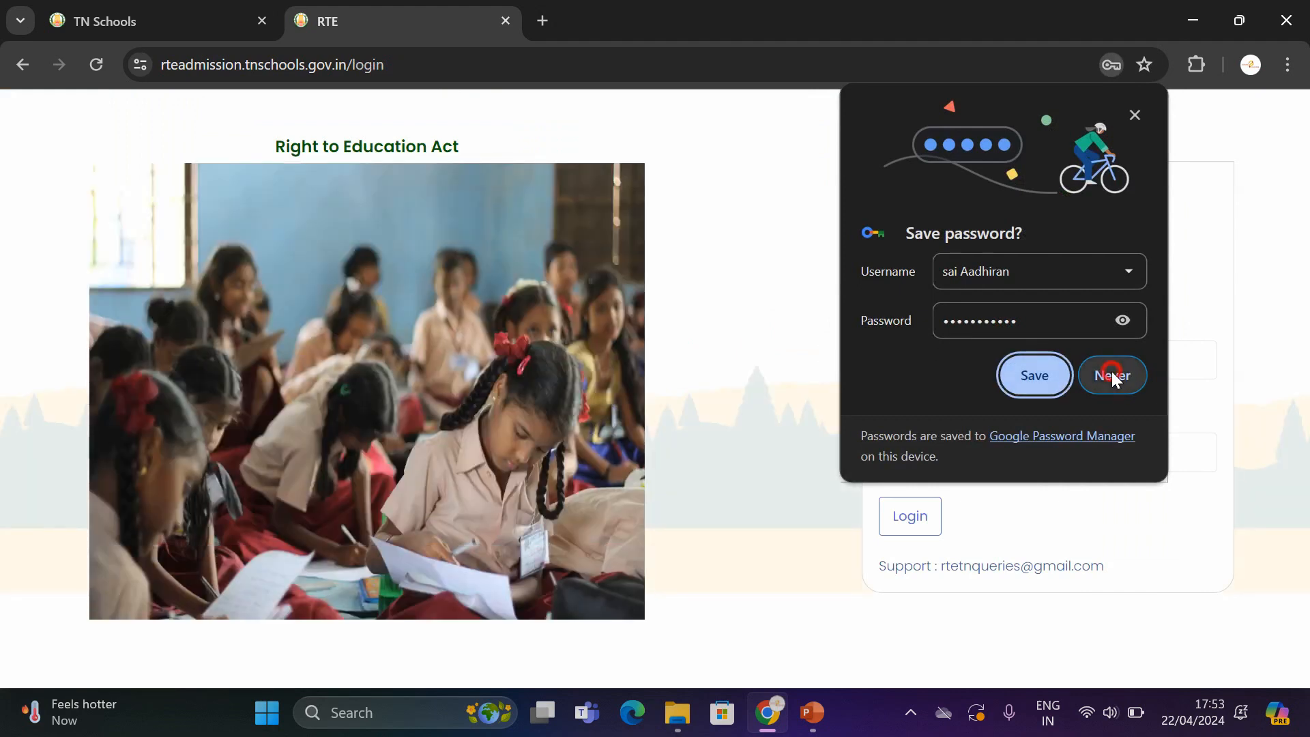
Log in with the child's application number and the account password, and decline saving the password in the browser.
{"action": "left_click", "coordinate": [921, 361]}
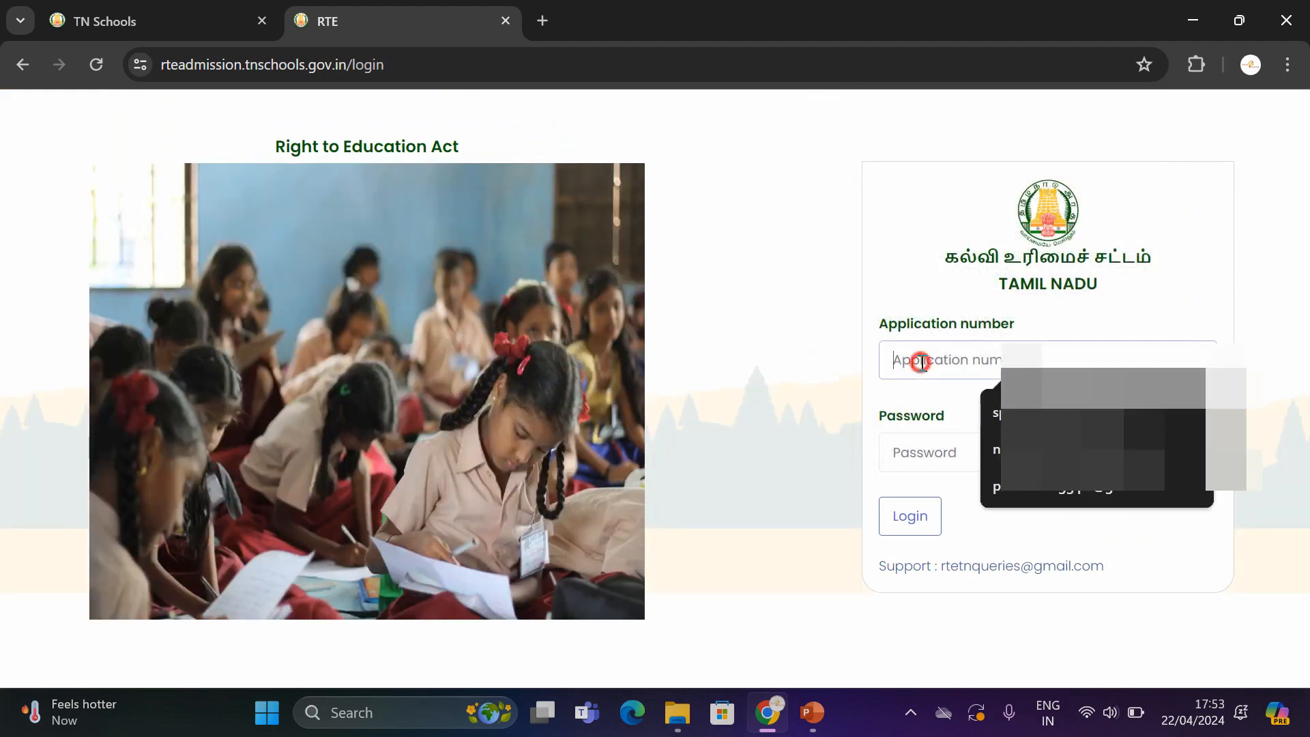
{"action": "left_click", "coordinate": [903, 452]}
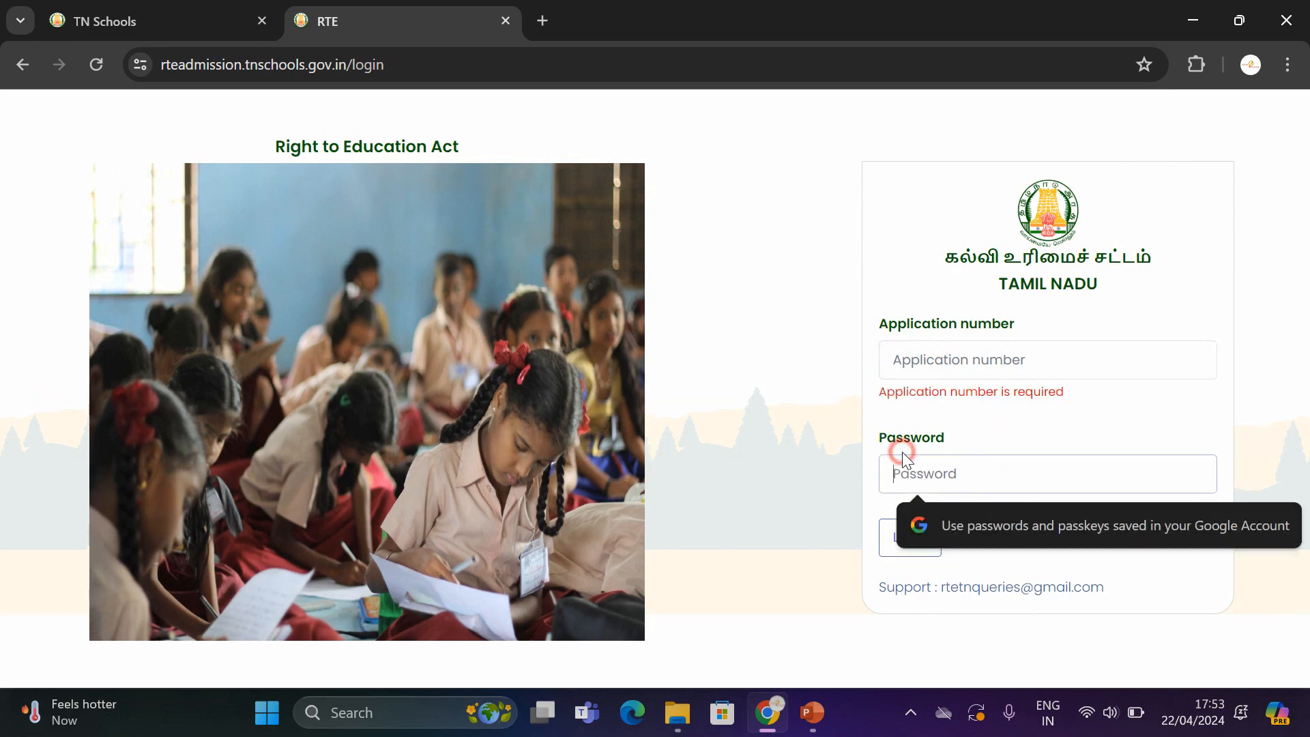
{"action": "left_click", "coordinate": [803, 377]}
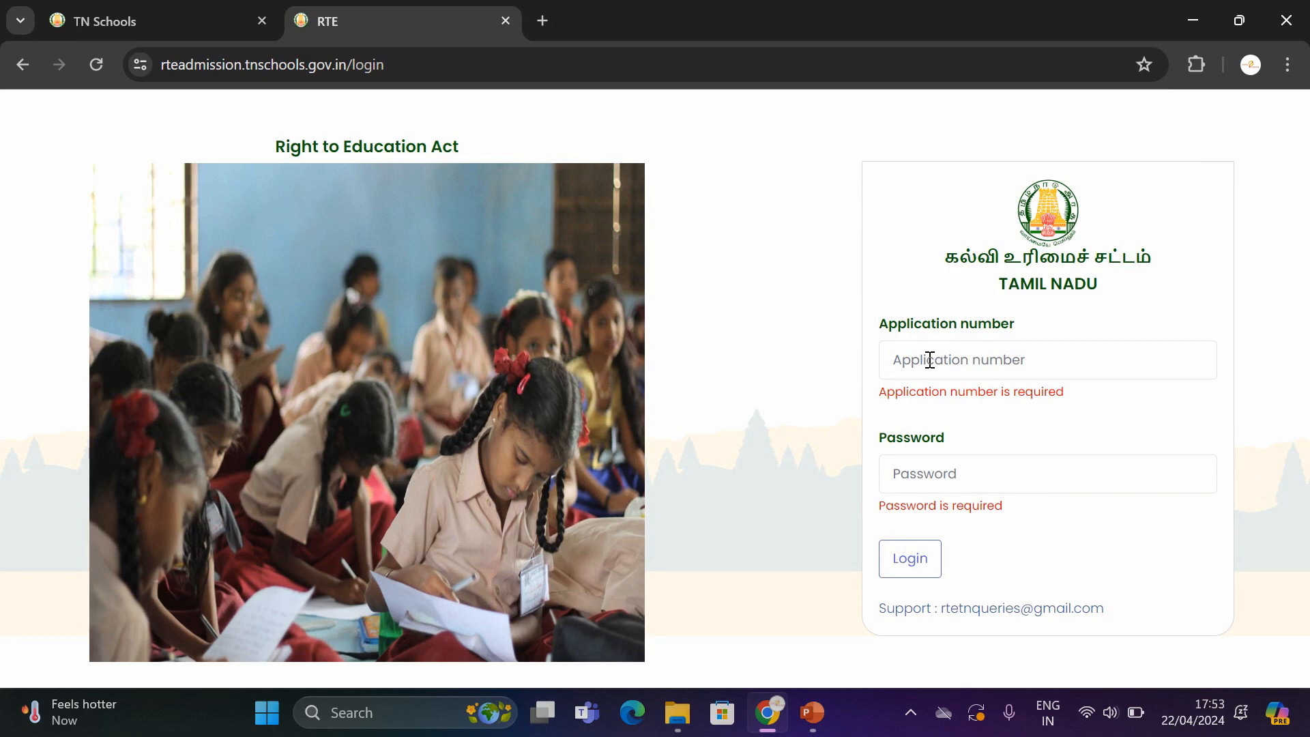
{"action": "left_click", "coordinate": [899, 437]}
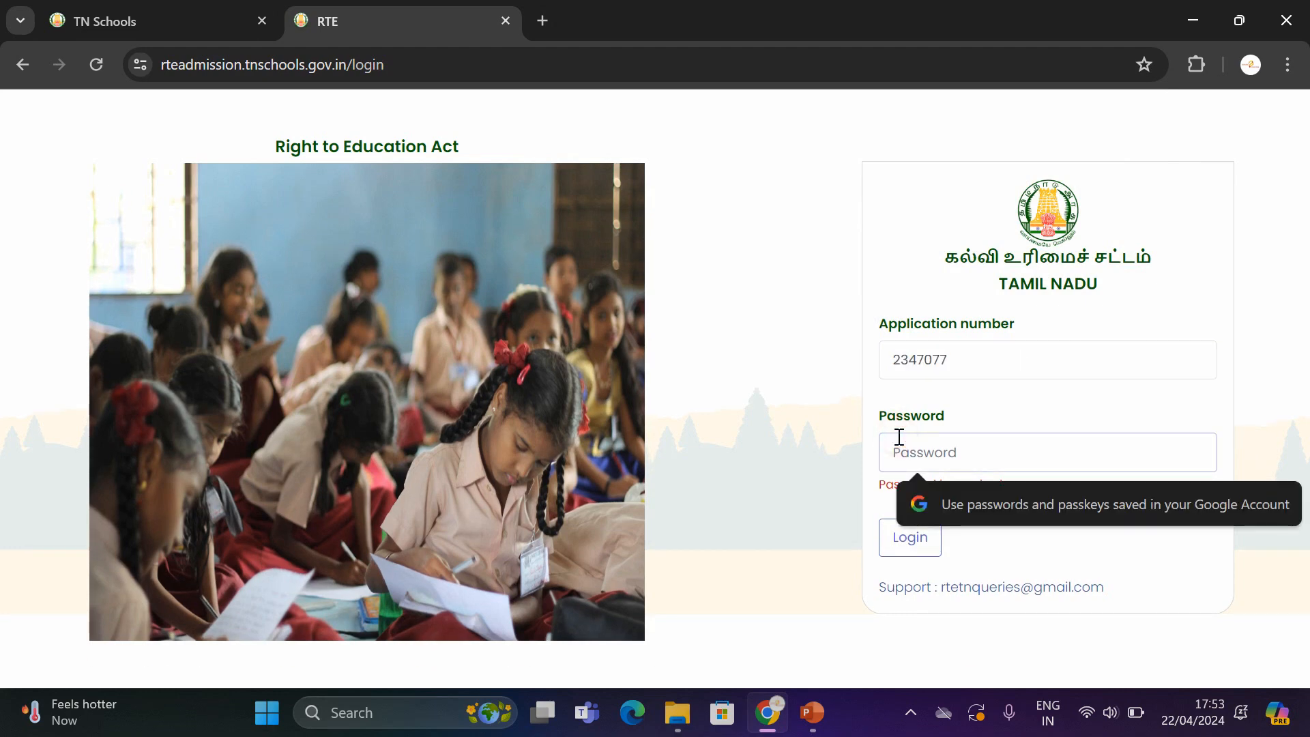
{"action": "type", "text": "••"}
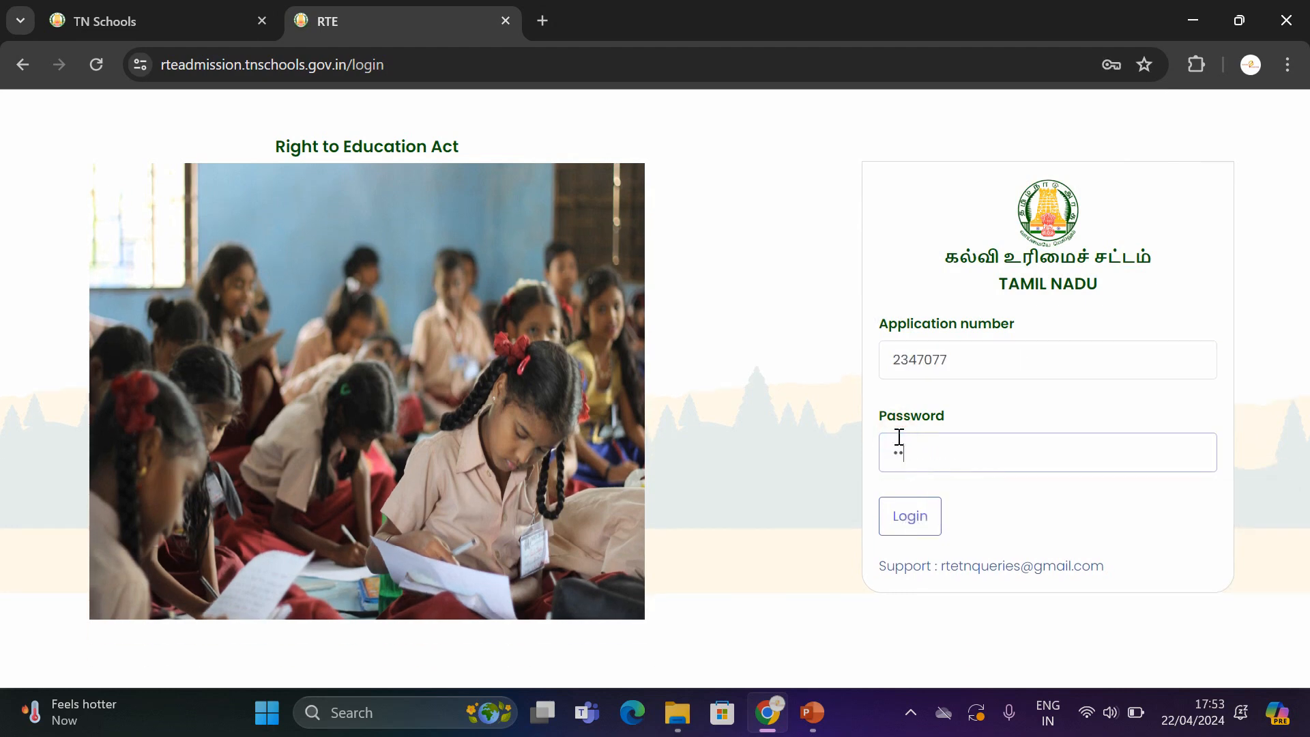
{"action": "type", "text": "•••••••"}
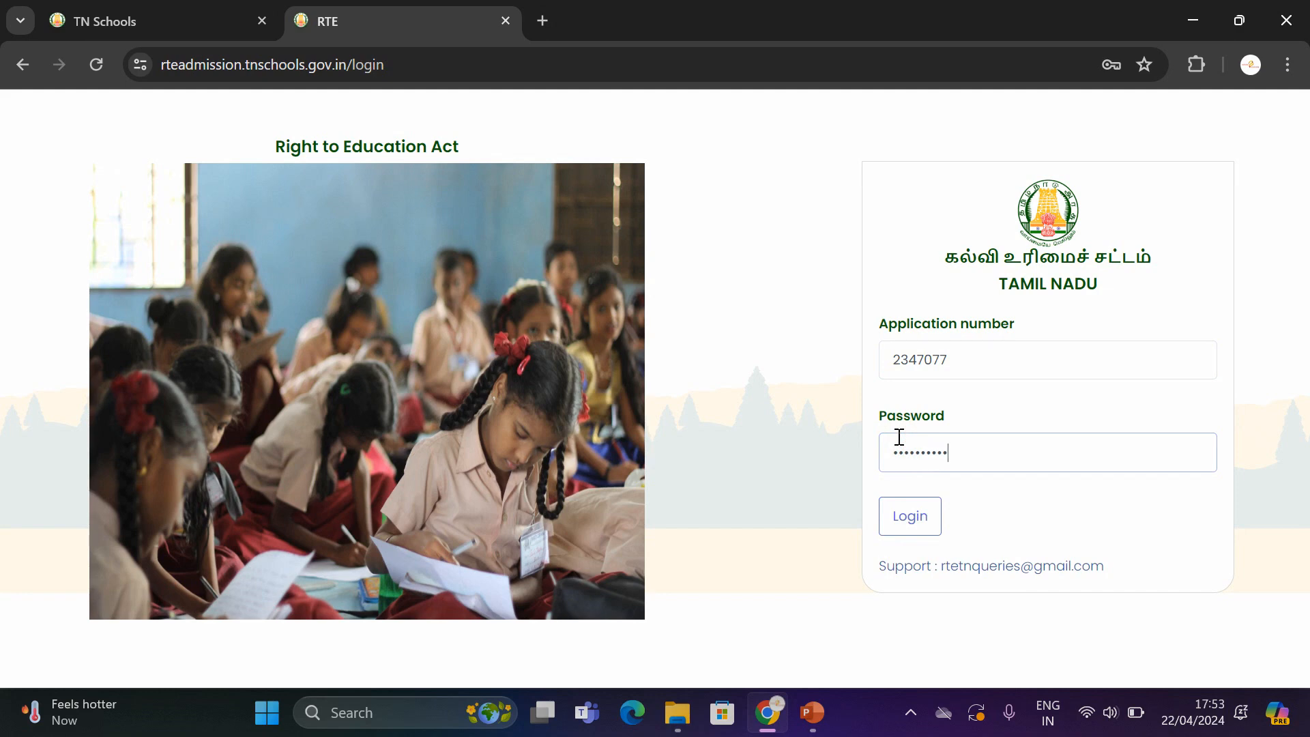
{"action": "left_click", "coordinate": [908, 517]}
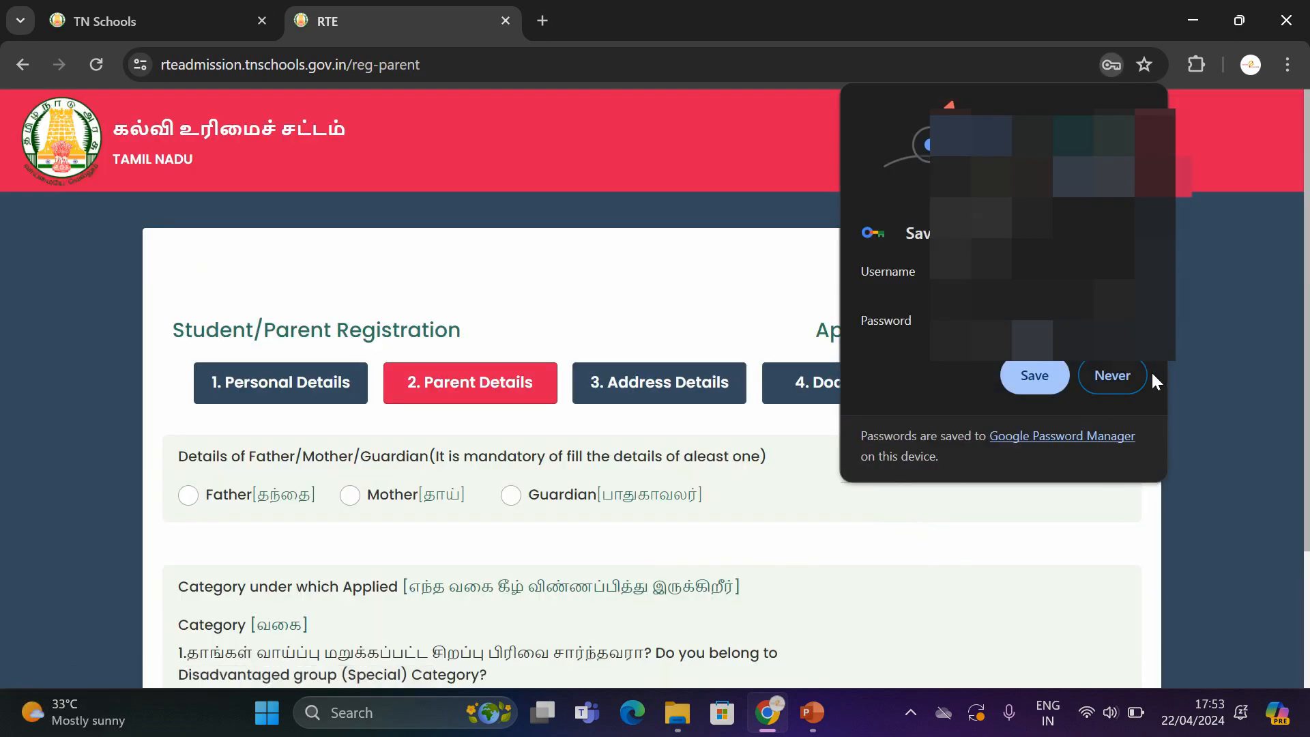
{"action": "left_click", "coordinate": [1116, 374]}
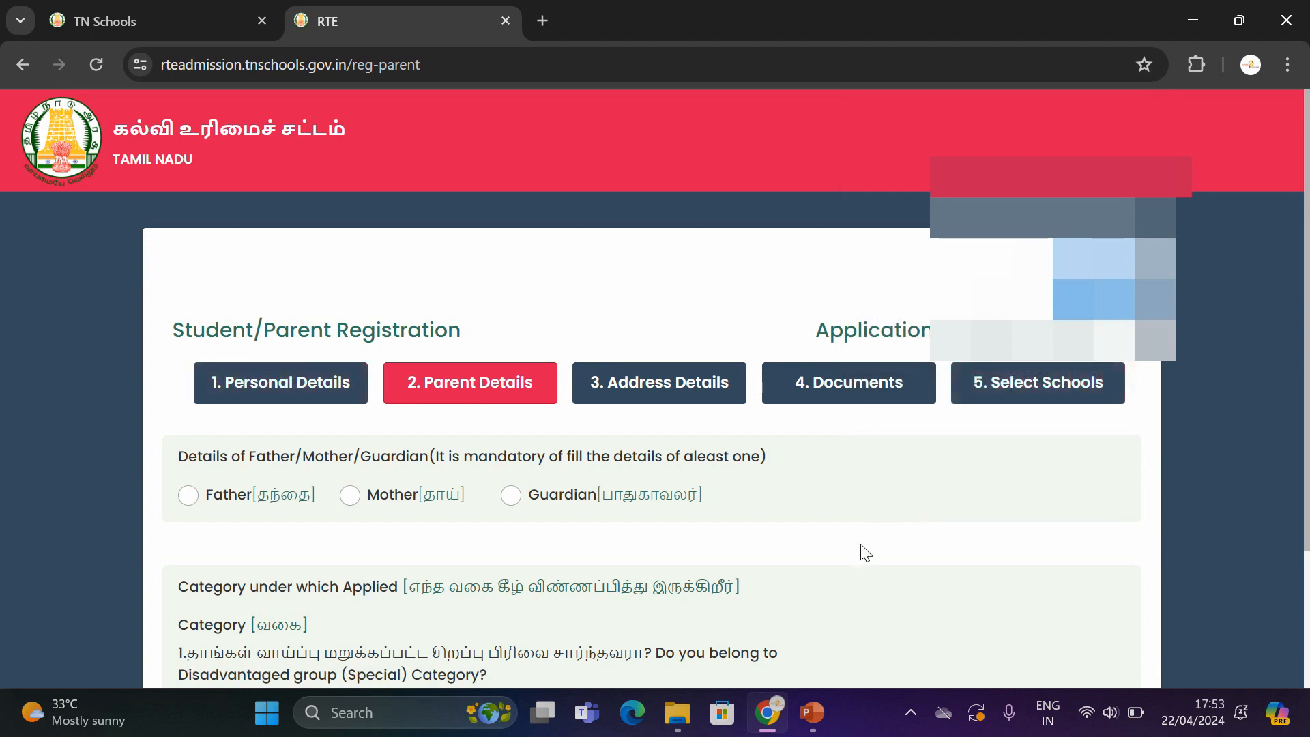
Choose Father for the parent details and fill in his name, profession Self employed / Business and total annual income 72000.
{"action": "left_click_drag", "start_coordinate": [1307, 232], "coordinate": [1307, 355]}
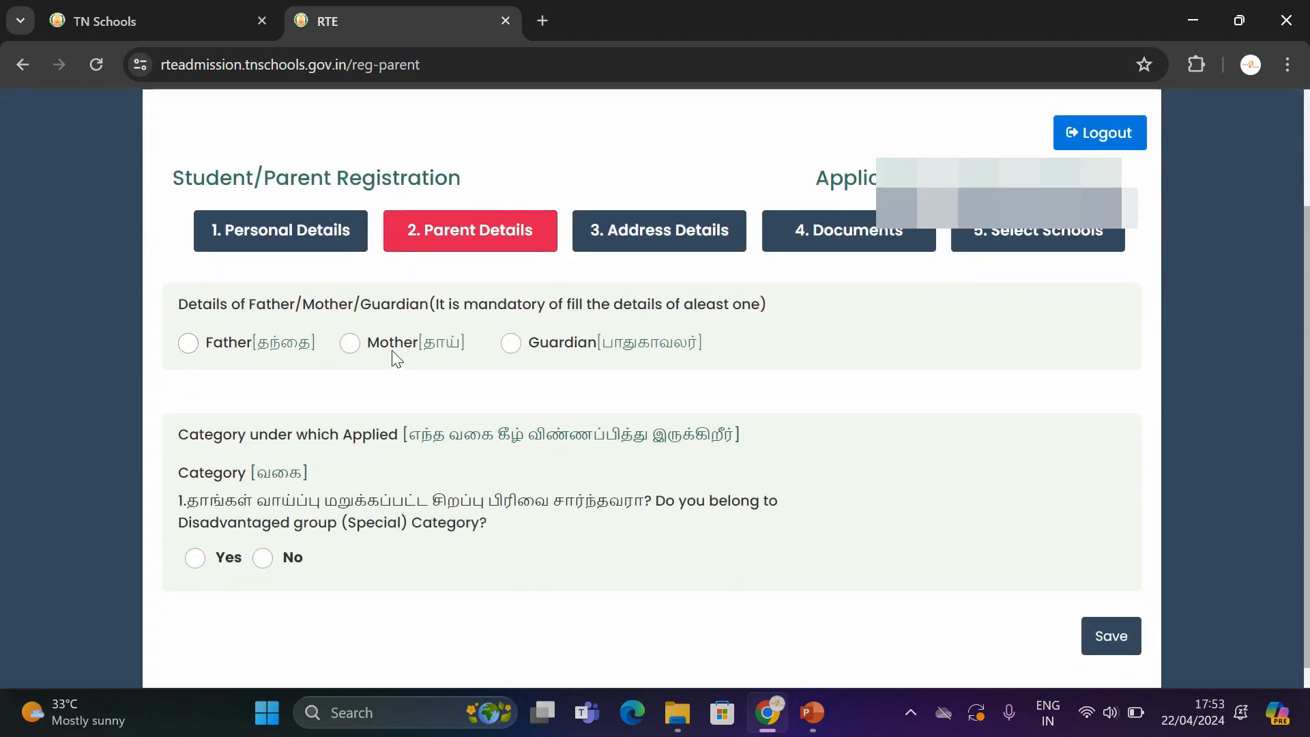
{"action": "left_click", "coordinate": [188, 342]}
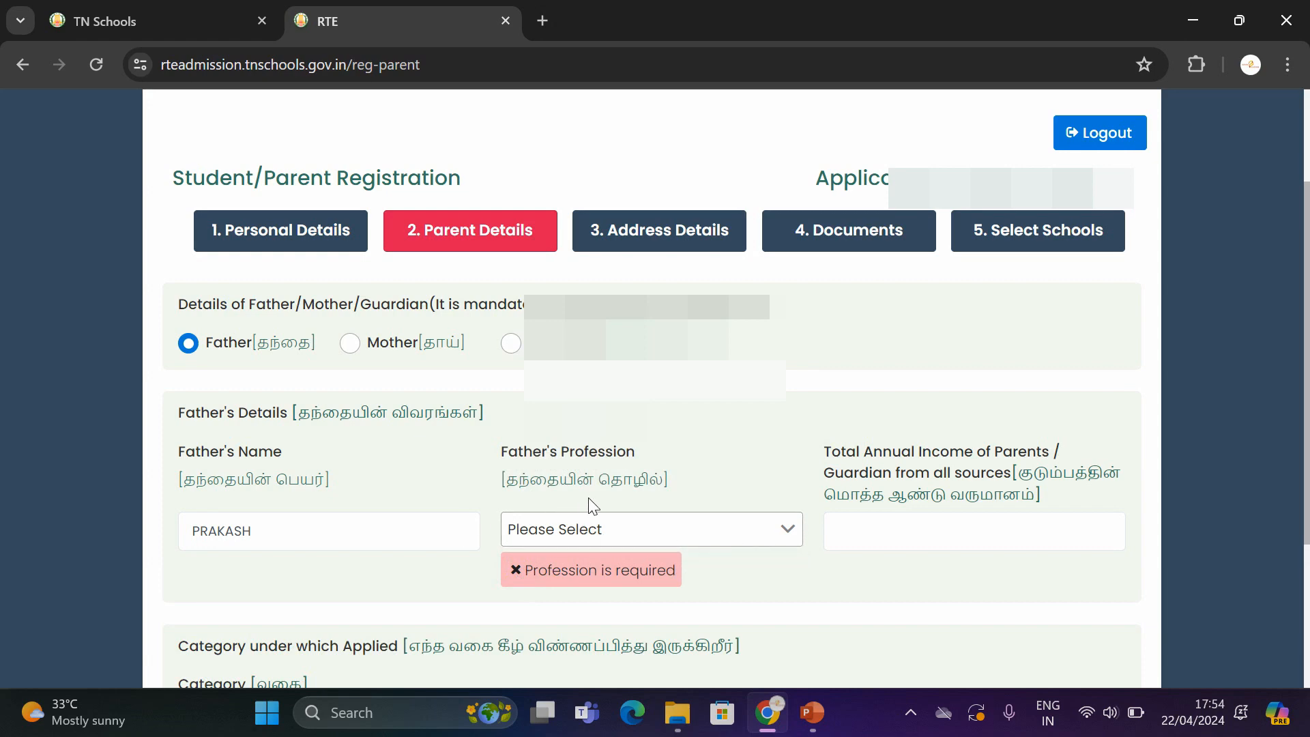
{"action": "left_click", "coordinate": [659, 532]}
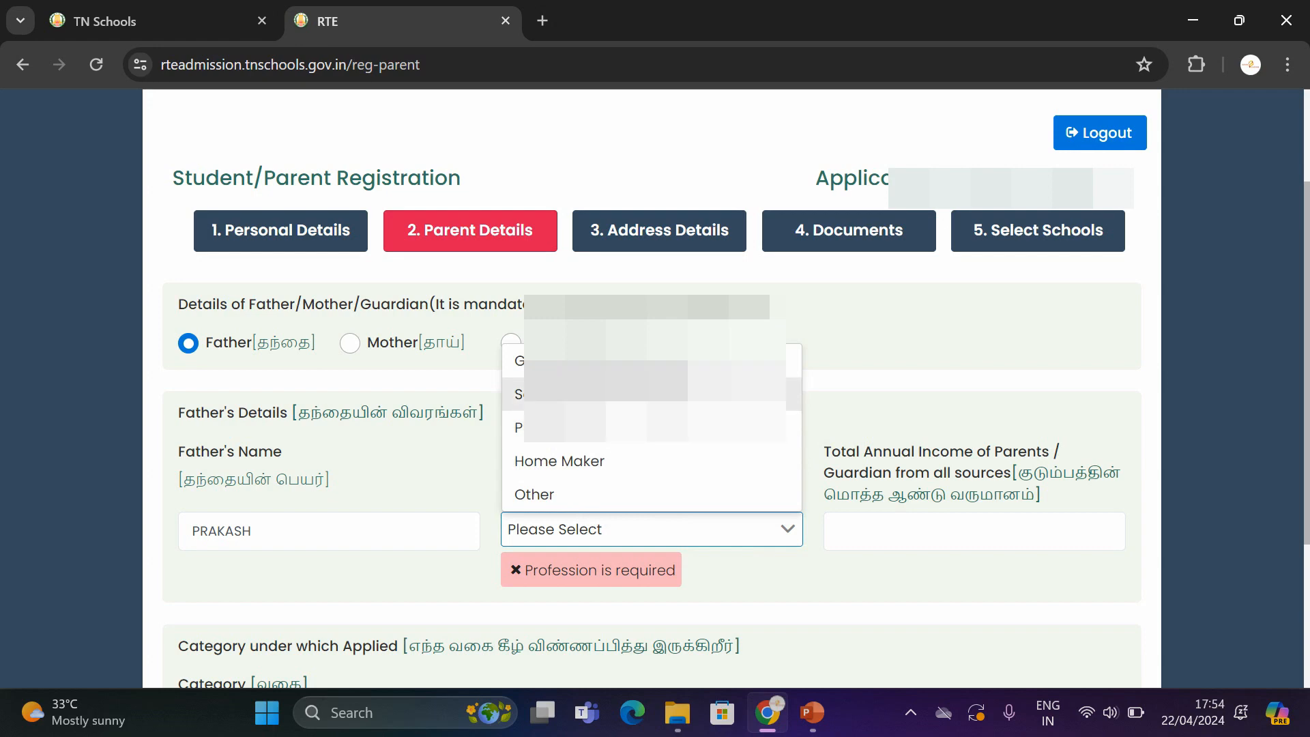
{"action": "left_click", "coordinate": [667, 393]}
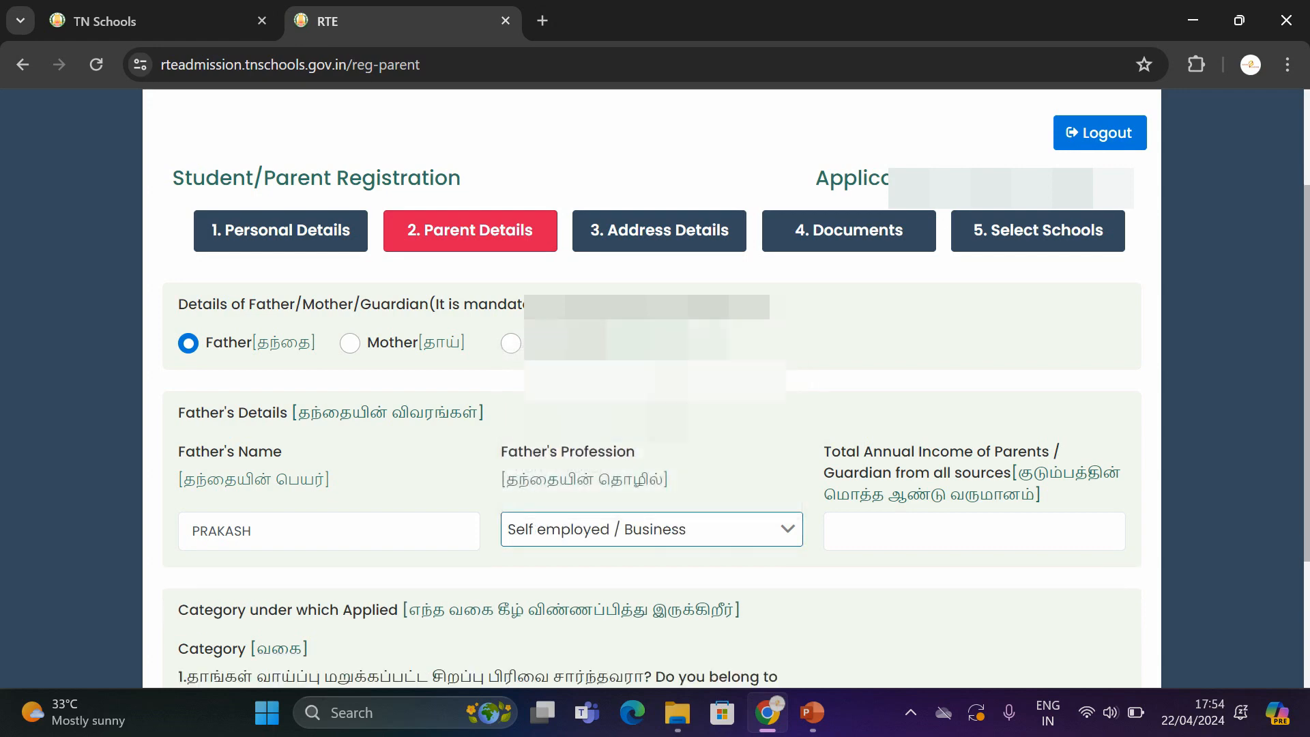
{"action": "left_click", "coordinate": [868, 542]}
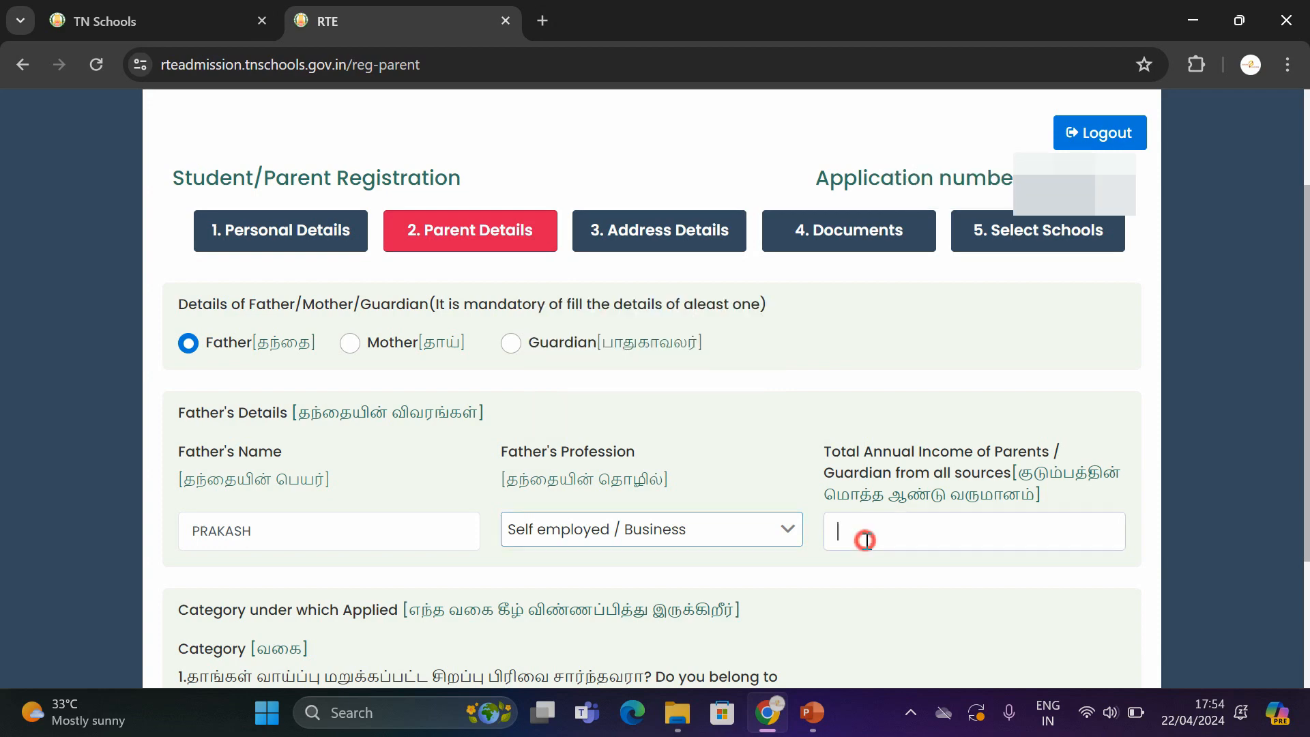
{"action": "type", "text": "72000"}
{"action": "left_click", "coordinate": [977, 604]}
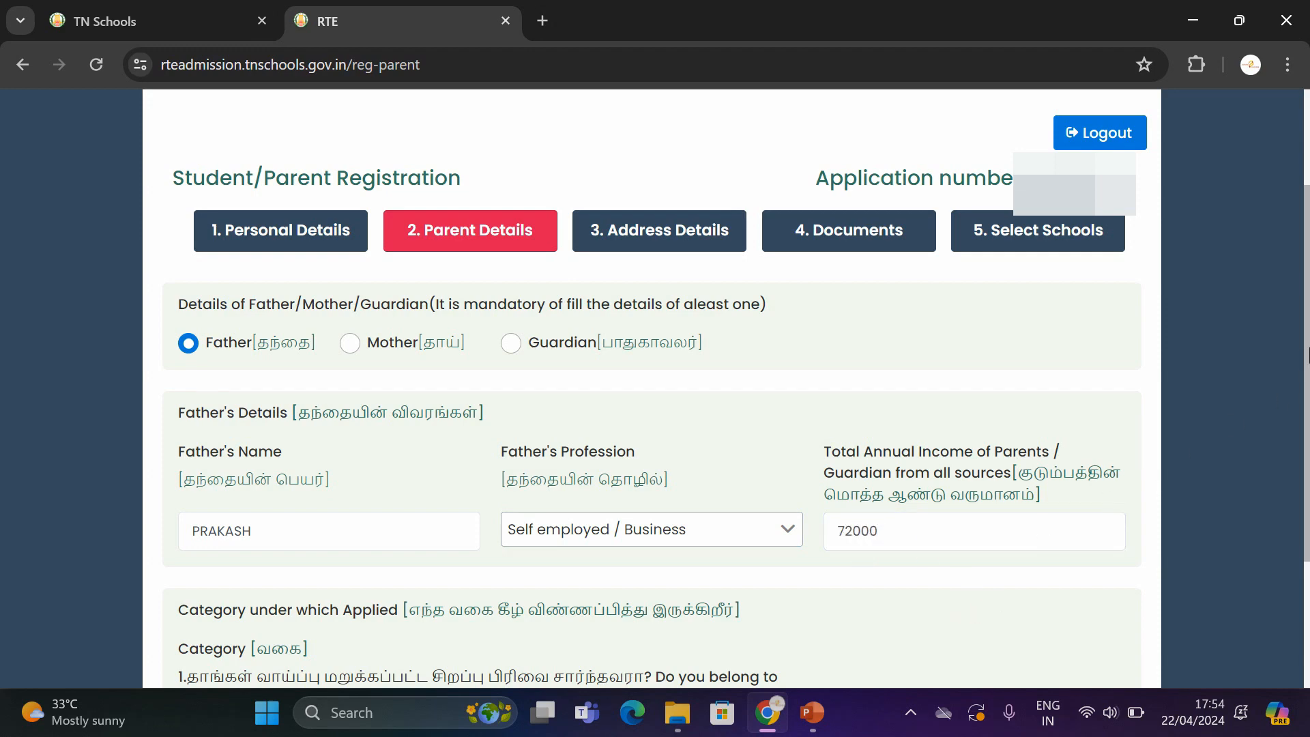
Answer Yes to the Disadvantaged group (Special) question and view the special category options without picking one.
{"action": "scroll", "coordinate": [294, 476], "scroll_direction": "down", "scroll_amount": 3}
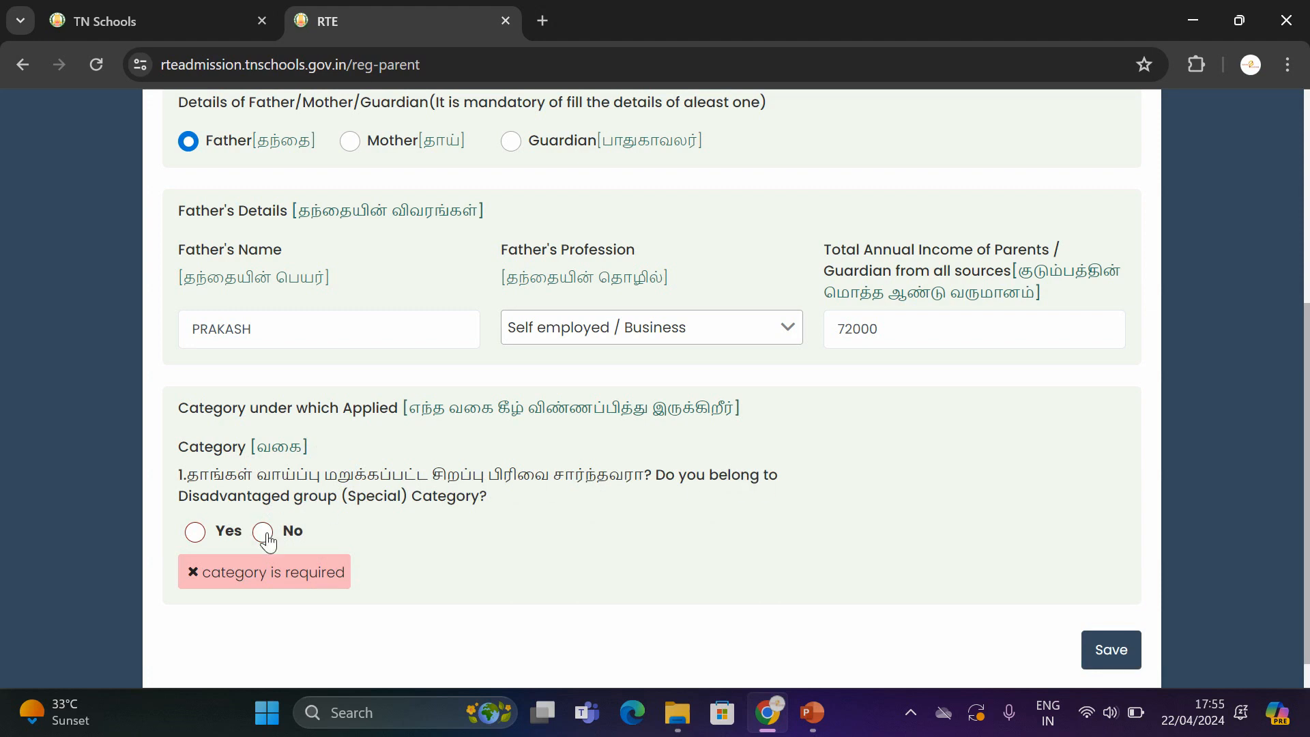
{"action": "left_click", "coordinate": [194, 532]}
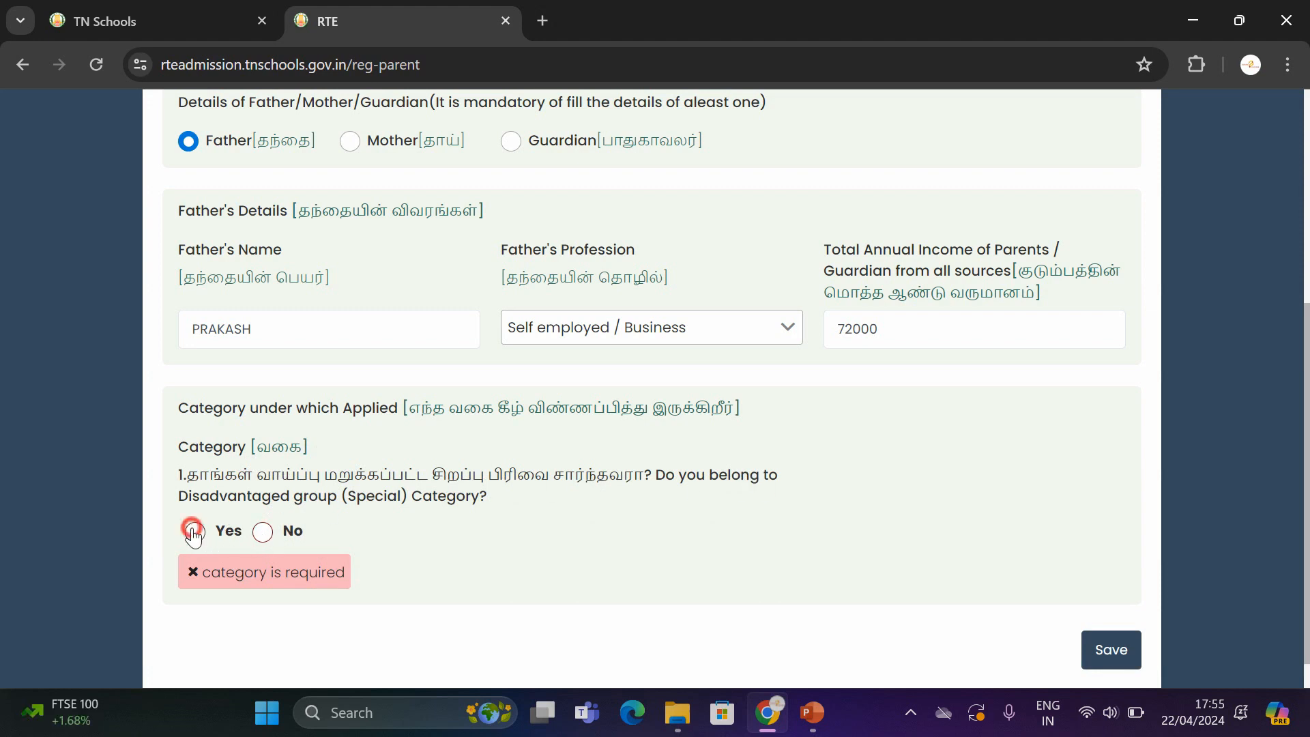
{"action": "left_click", "coordinate": [942, 477]}
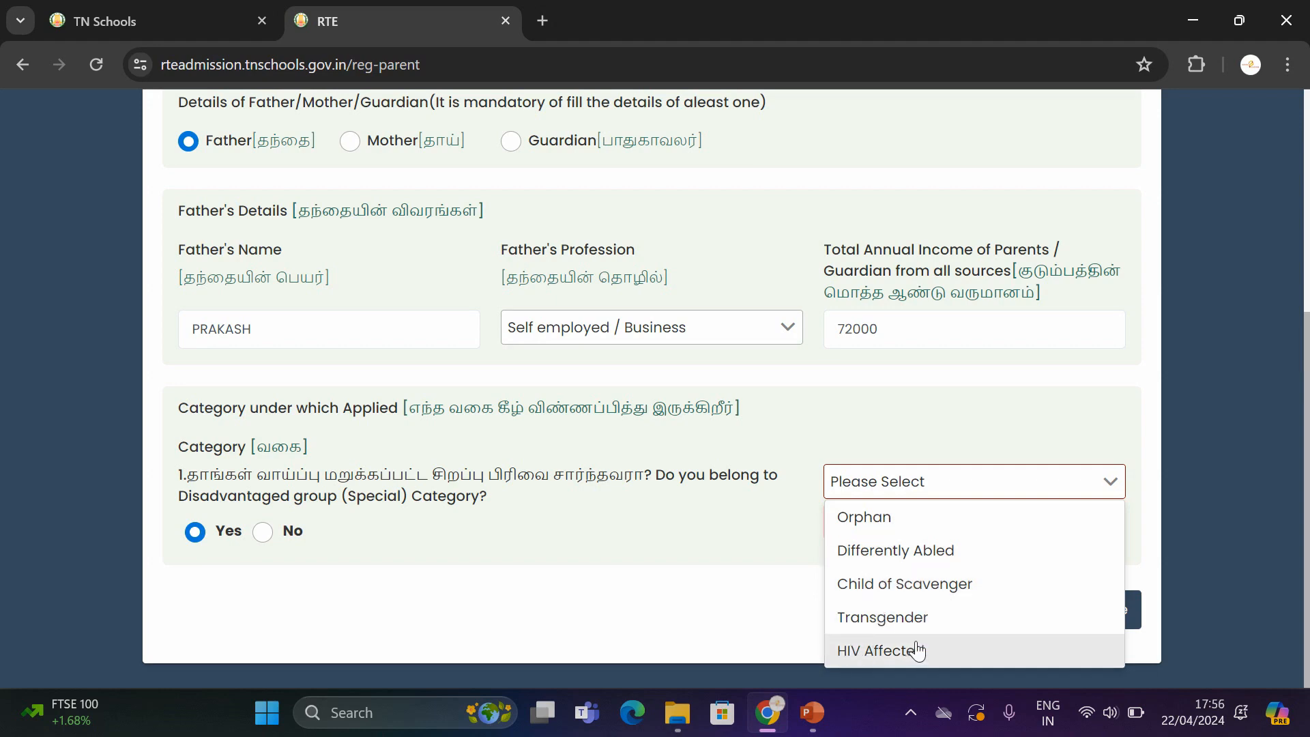
{"action": "left_click", "coordinate": [760, 603]}
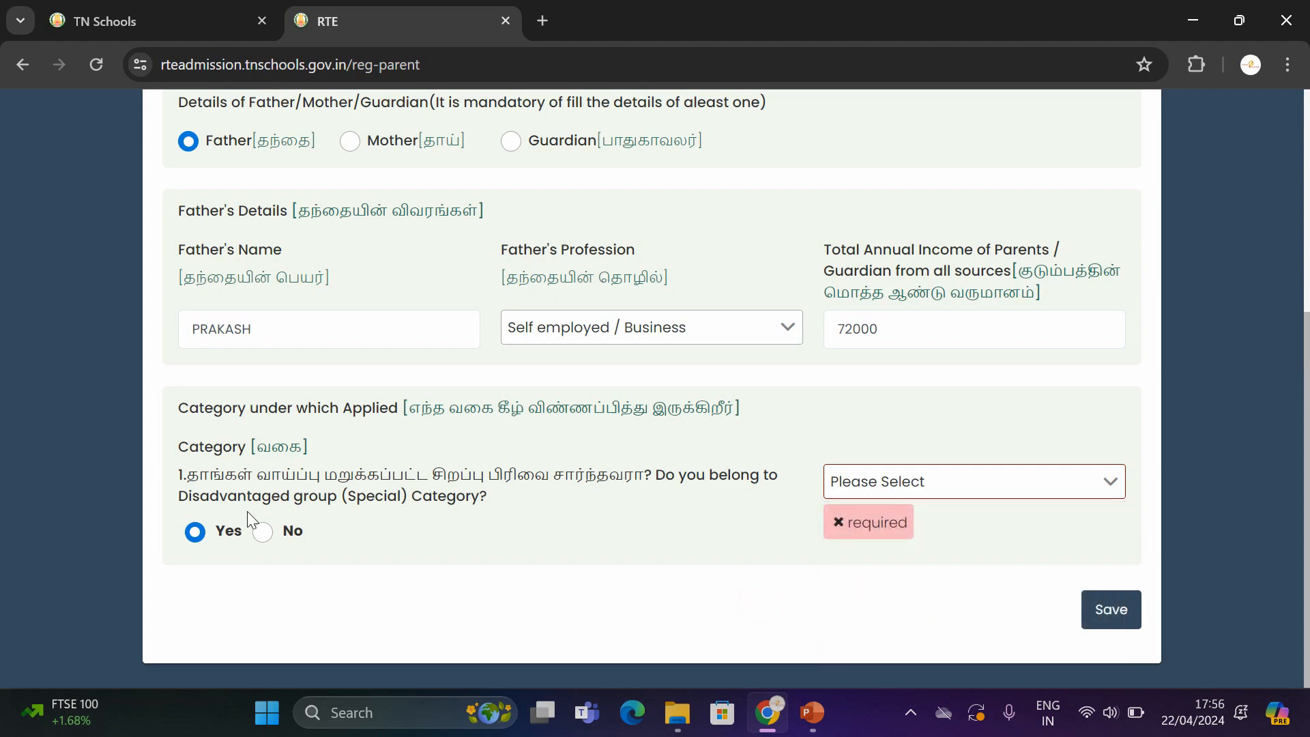
Answer No to the Disadvantaged group (Special) question and Yes to annual income less than Rs. 2 lakhs.
{"action": "left_click", "coordinate": [261, 531]}
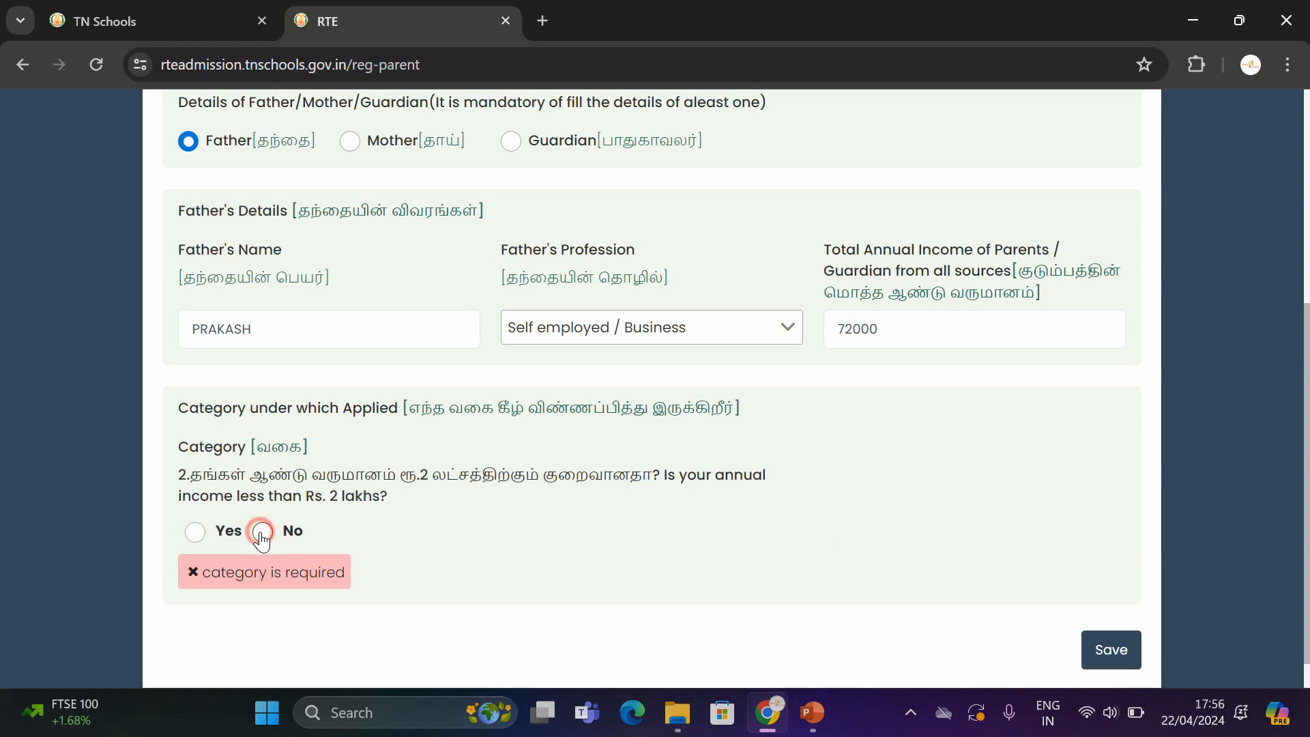
{"action": "left_click", "coordinate": [227, 502]}
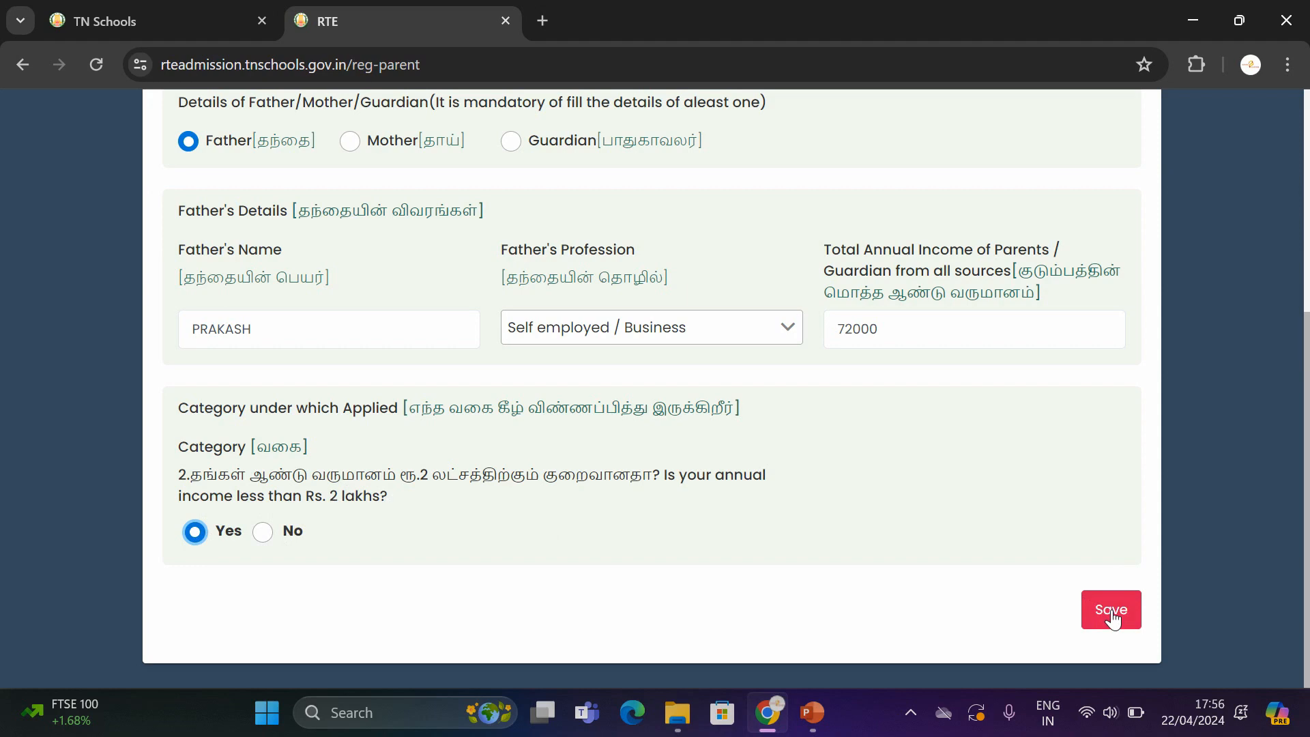
Try No for the income question and Yes for the Disadvantaged group question, and view the sub-category options.
{"action": "left_click", "coordinate": [269, 533]}
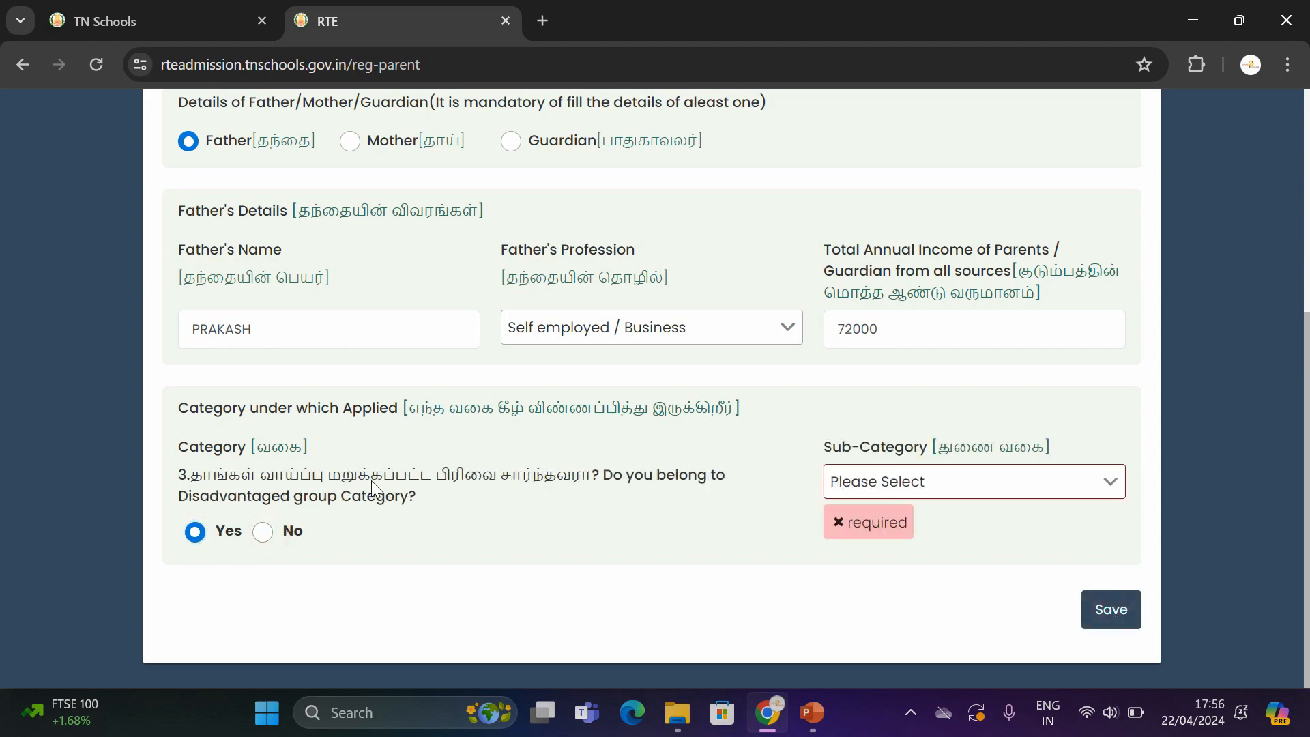
{"action": "left_click", "coordinate": [857, 484]}
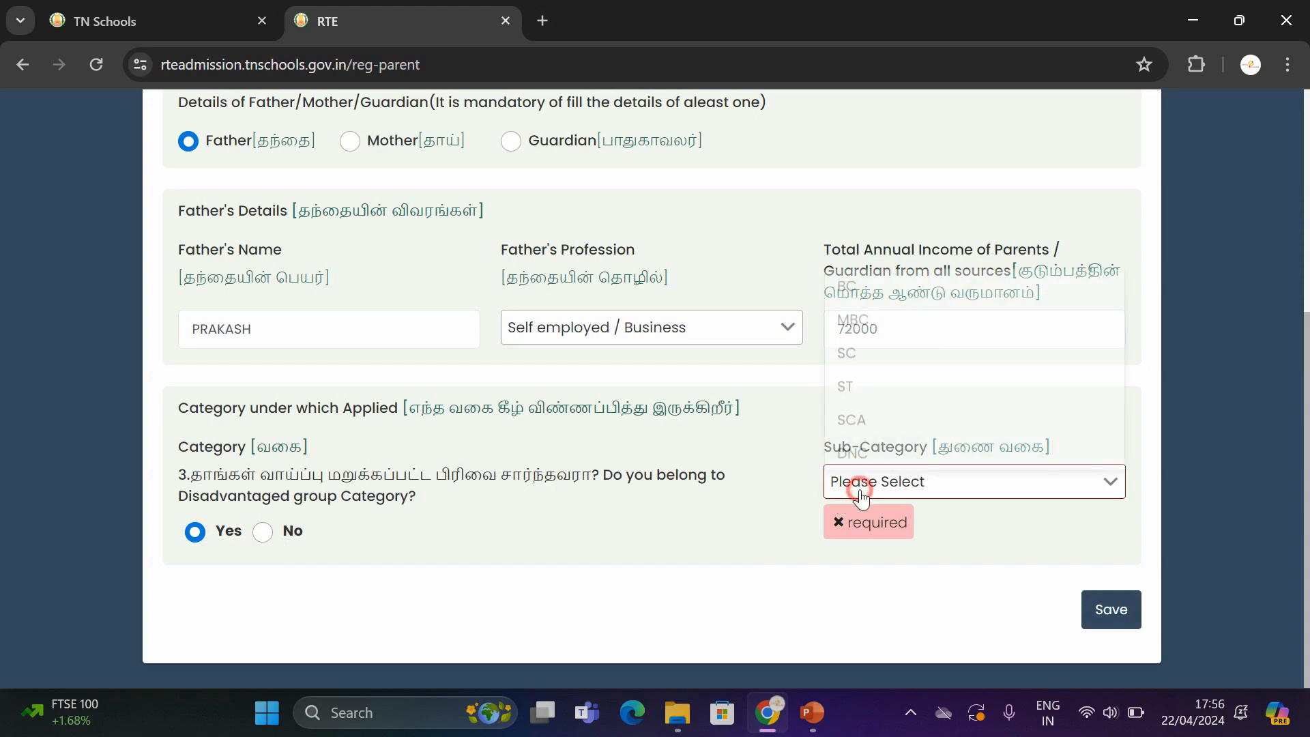
{"action": "left_click", "coordinate": [686, 569]}
{"action": "left_click", "coordinate": [265, 534]}
{"action": "left_click", "coordinate": [265, 533]}
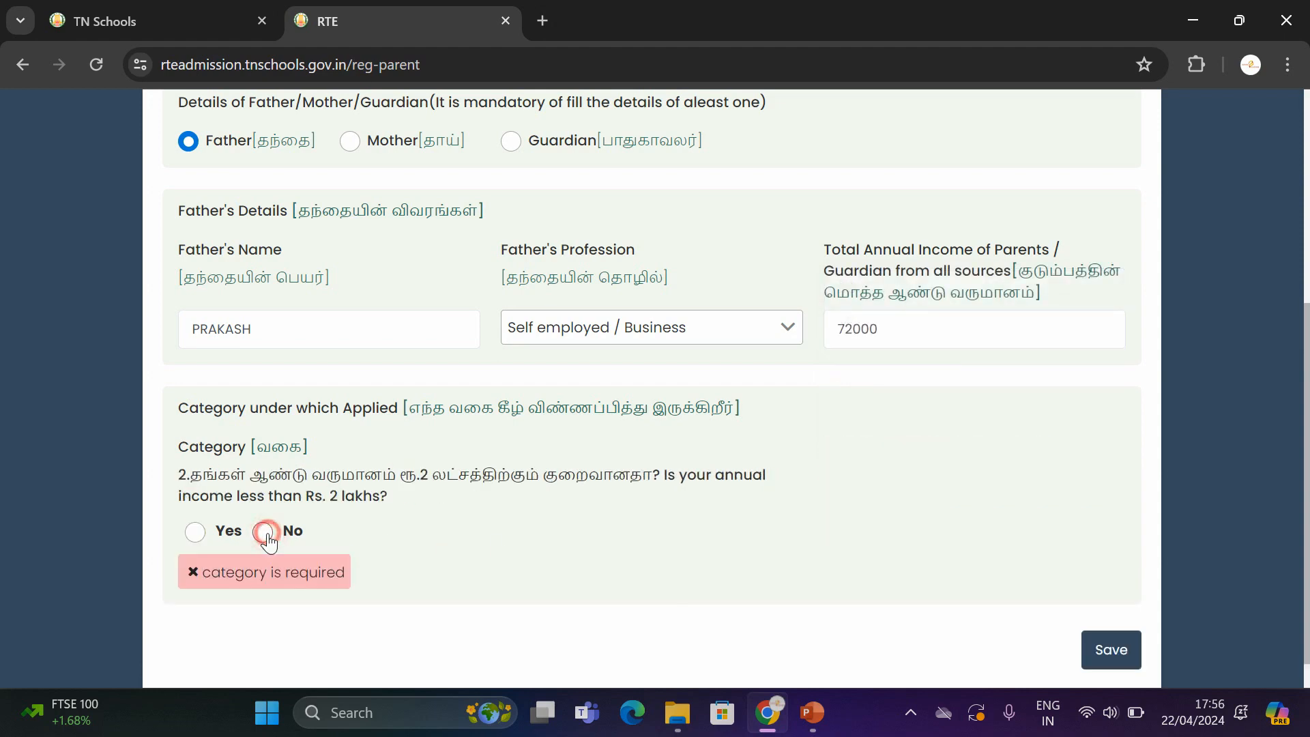
Answer Yes to annual income less than Rs. 2 lakhs and save the parent details.
{"action": "left_click", "coordinate": [195, 532]}
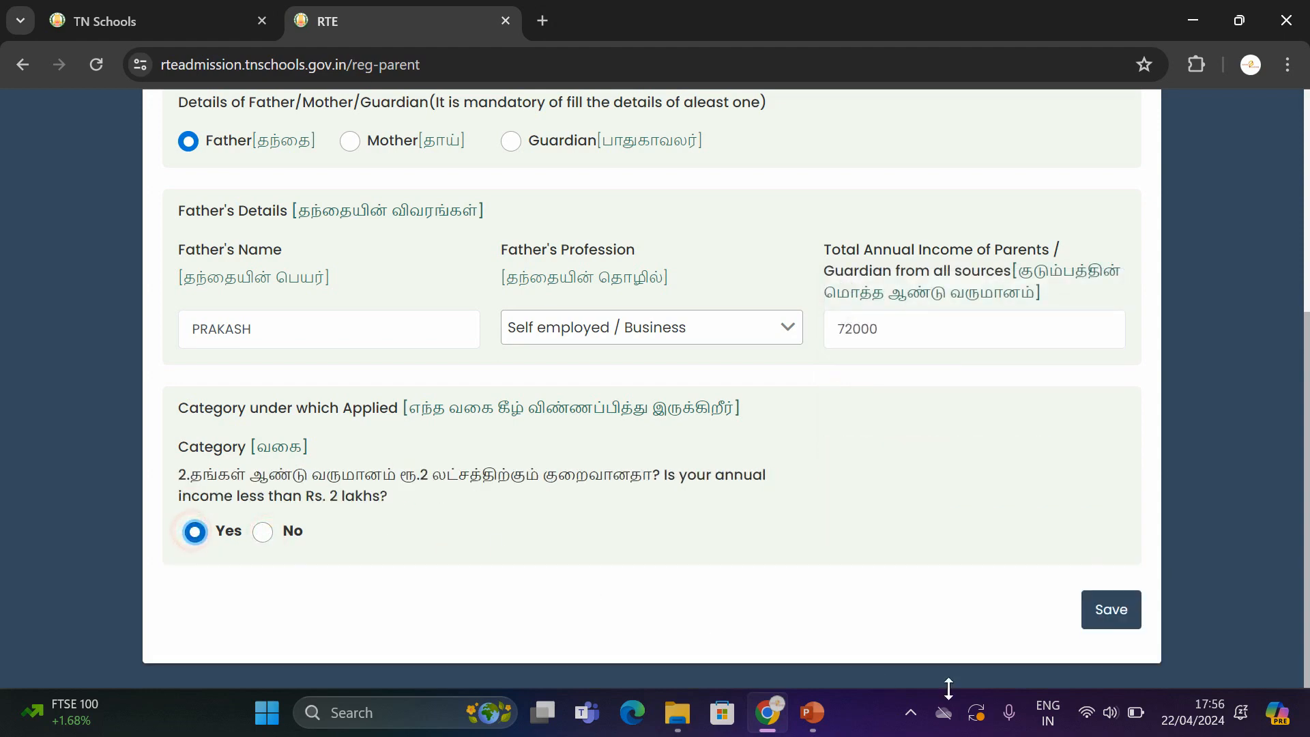
{"action": "left_click", "coordinate": [1113, 610]}
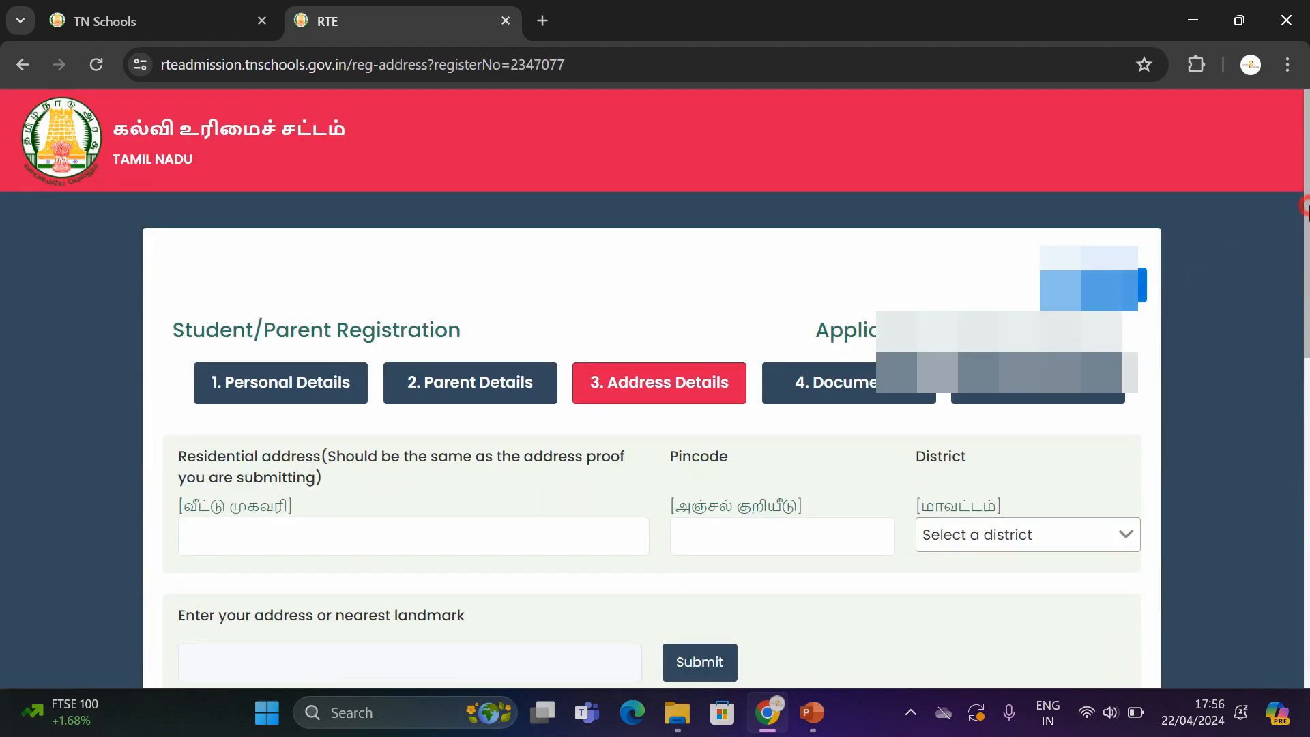
Fill in the family's residential address and pincode, and set the district to ERODE.
{"action": "scroll", "coordinate": [380, 378], "scroll_direction": "down", "scroll_amount": 3}
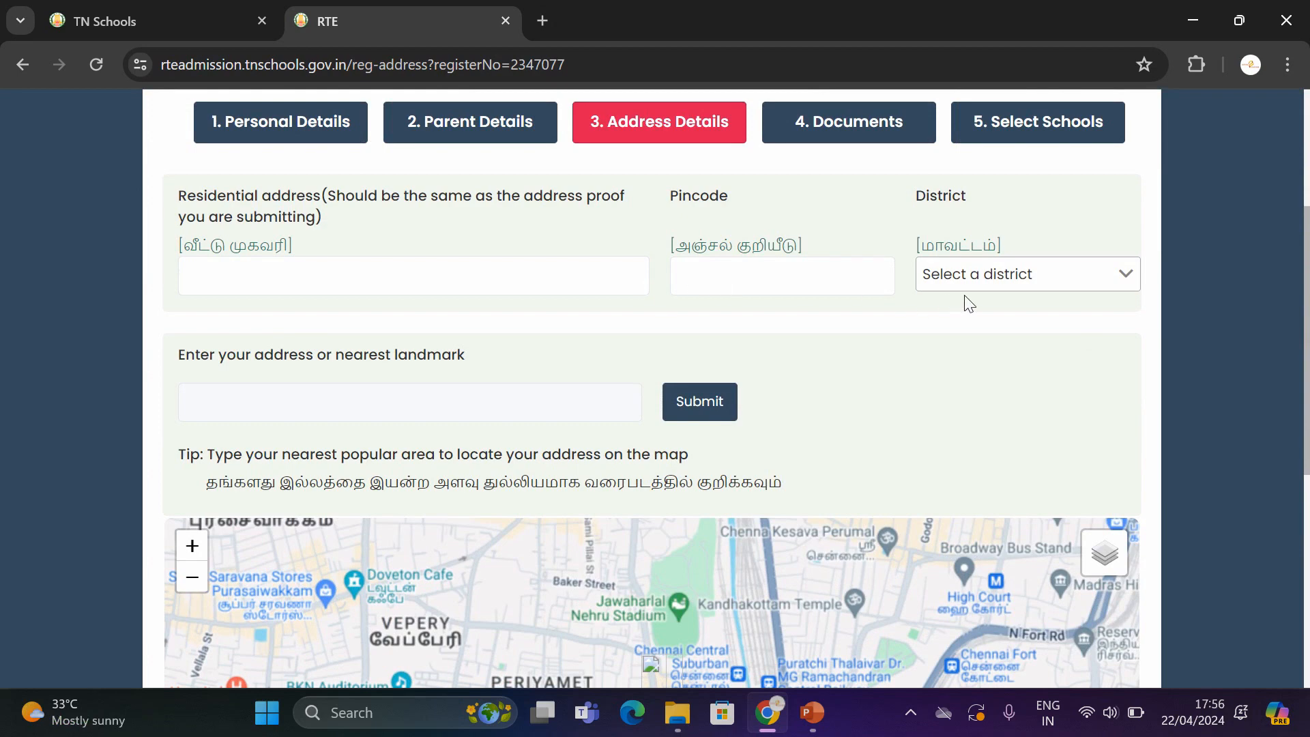
{"action": "left_click", "coordinate": [306, 272]}
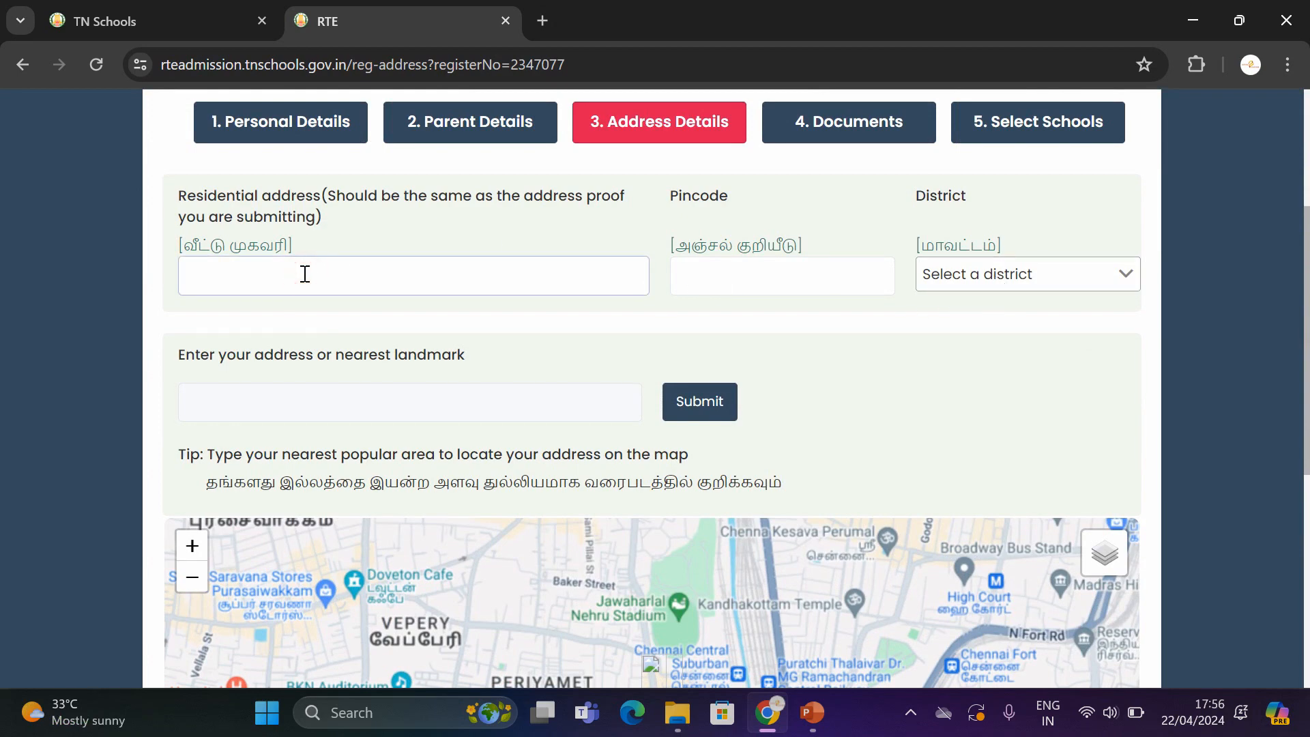
{"action": "left_click", "coordinate": [722, 271]}
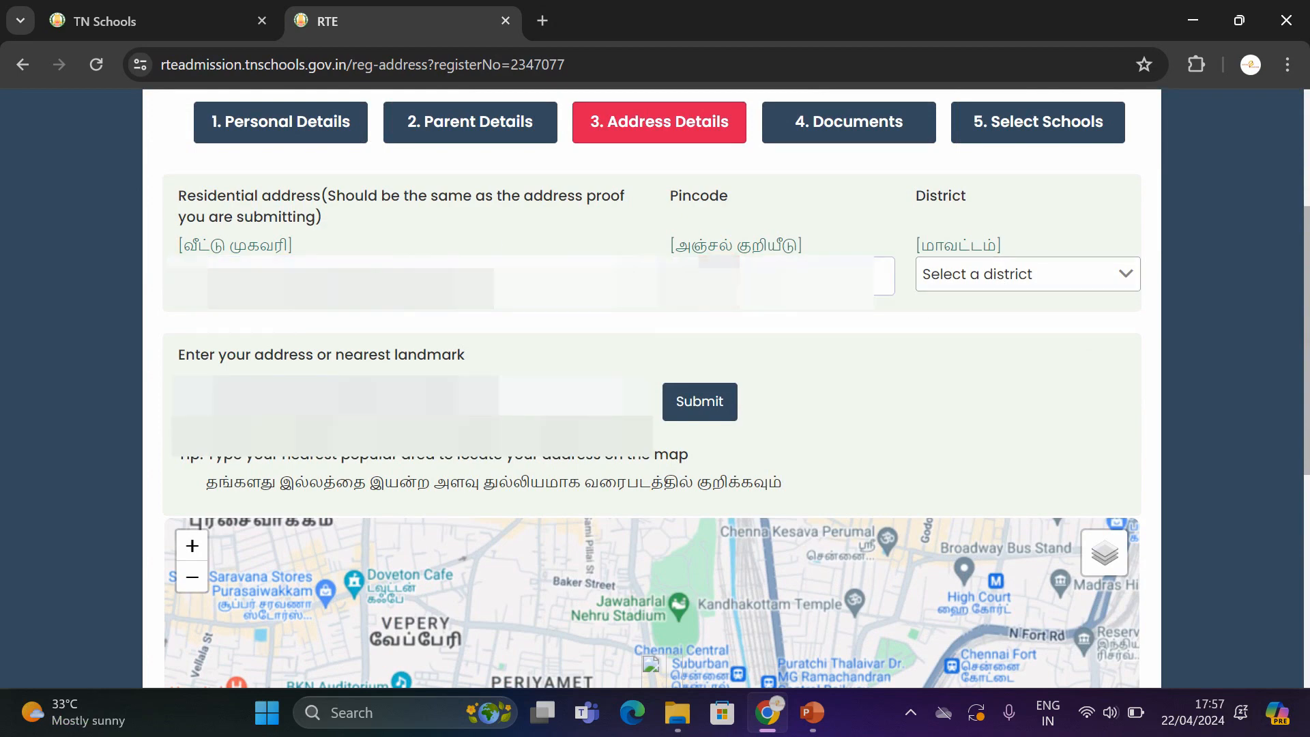
{"action": "type", "text": "6"}
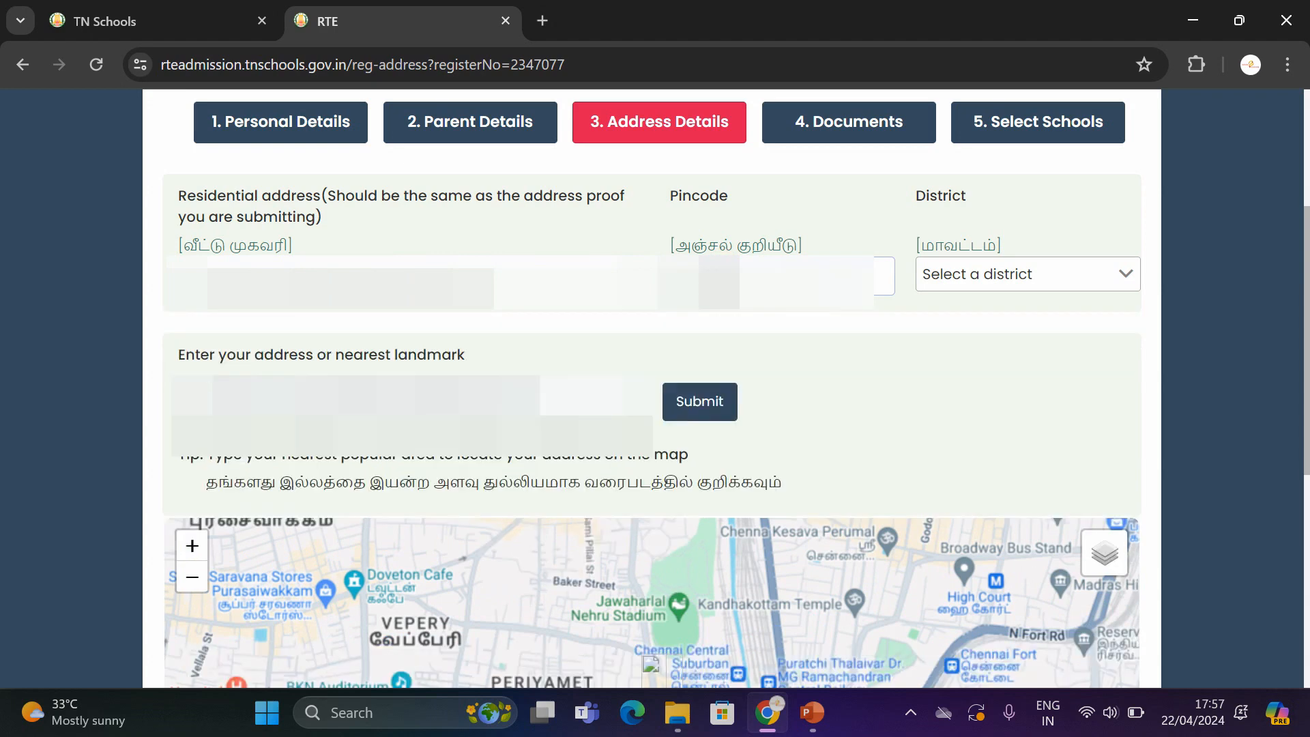
{"action": "left_click", "coordinate": [968, 275]}
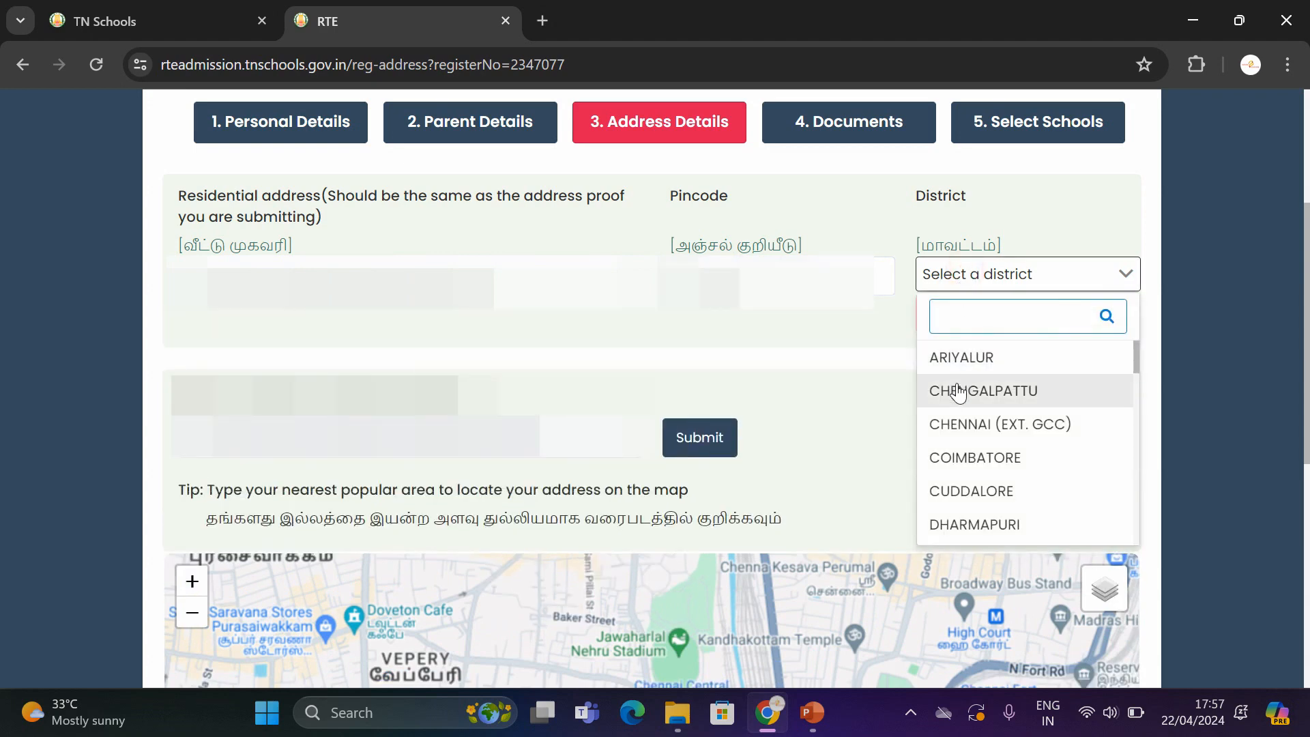
{"action": "type", "text": "ER"}
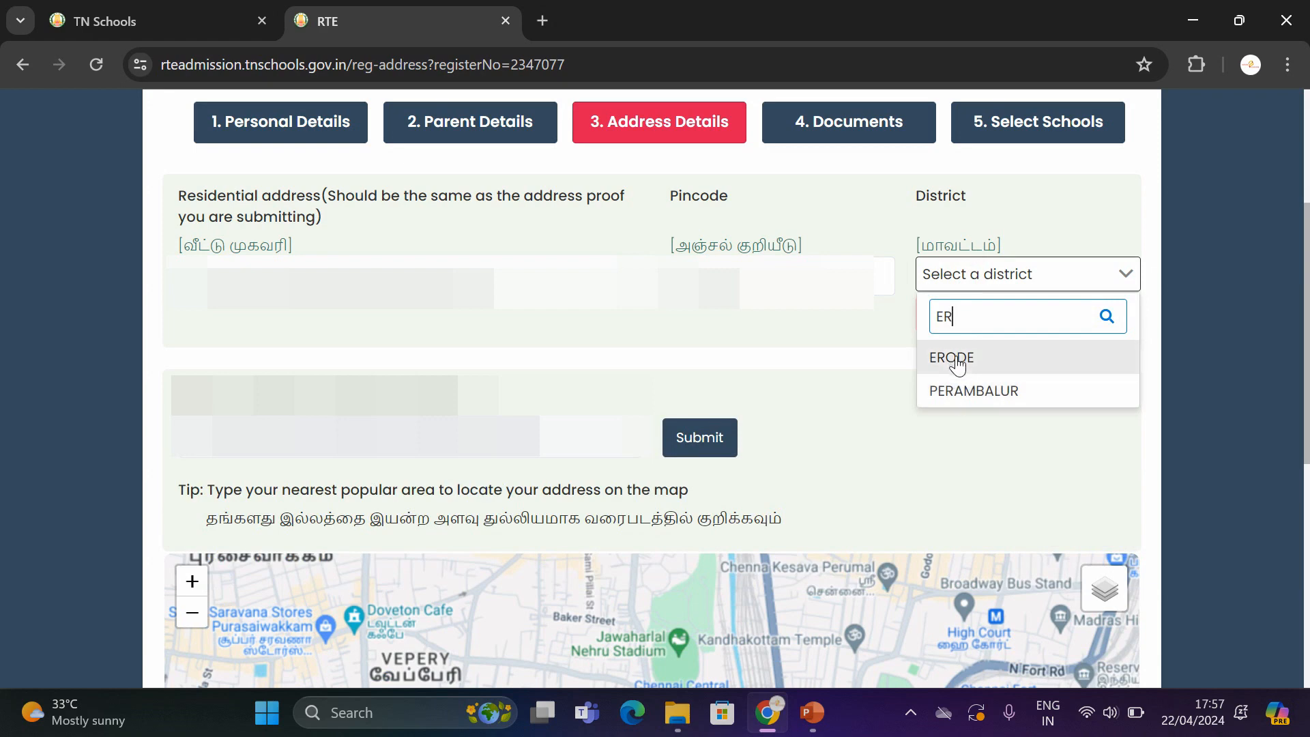
{"action": "left_click", "coordinate": [956, 358]}
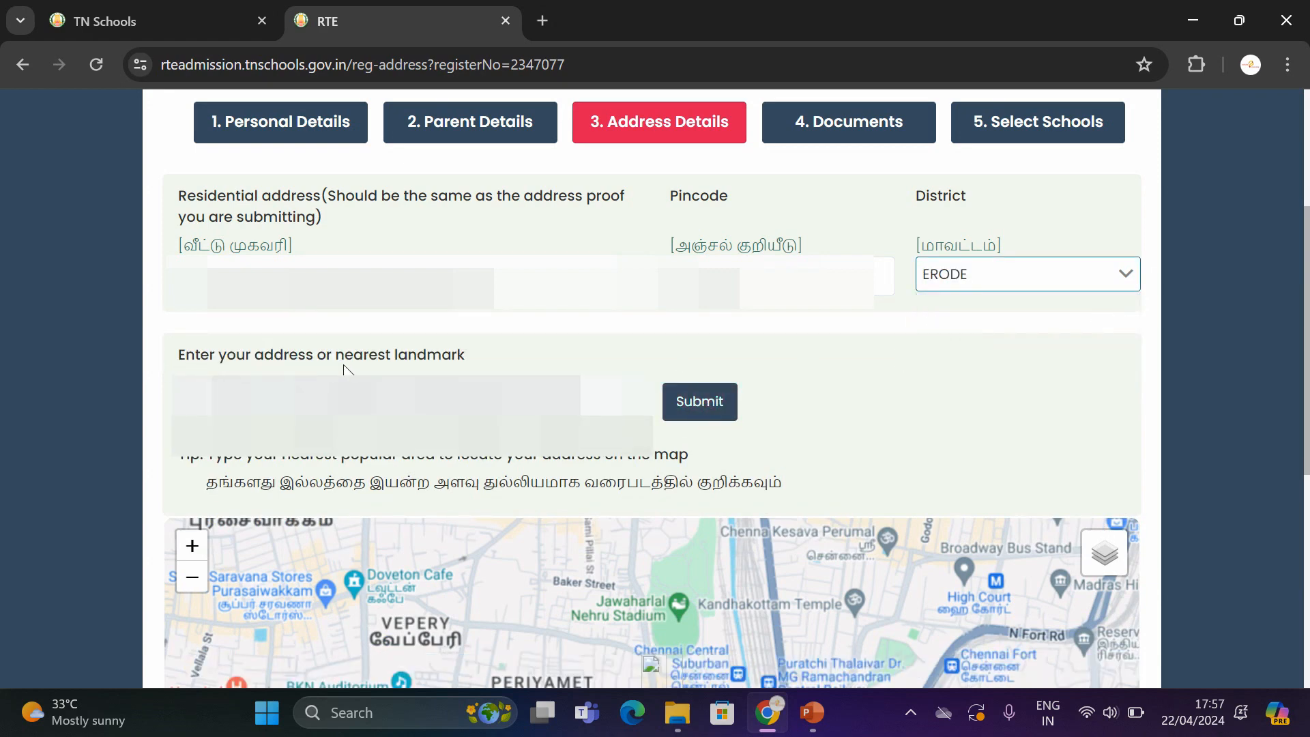
Submit the nearest landmark to locate the home on the map and apply the marked location as the address.
{"action": "left_click", "coordinate": [722, 413]}
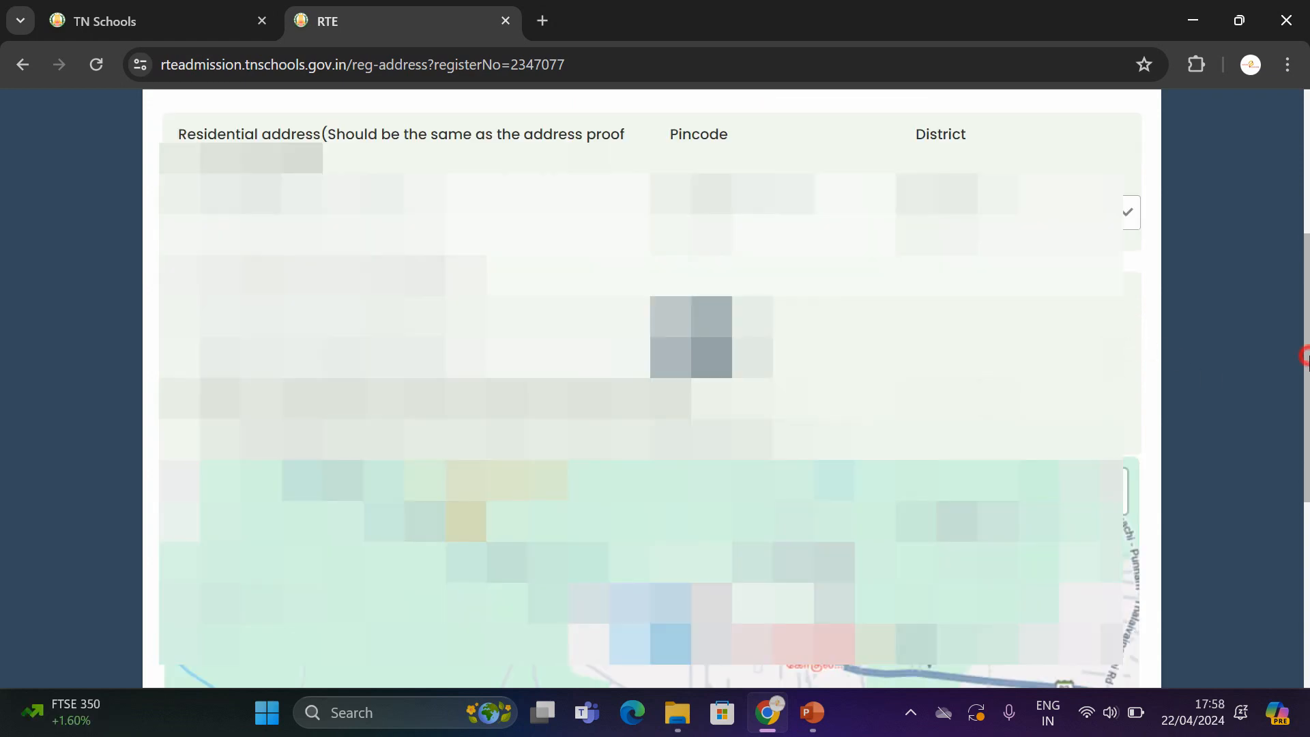
{"action": "left_click_drag", "start_coordinate": [1305, 356], "coordinate": [1305, 461]}
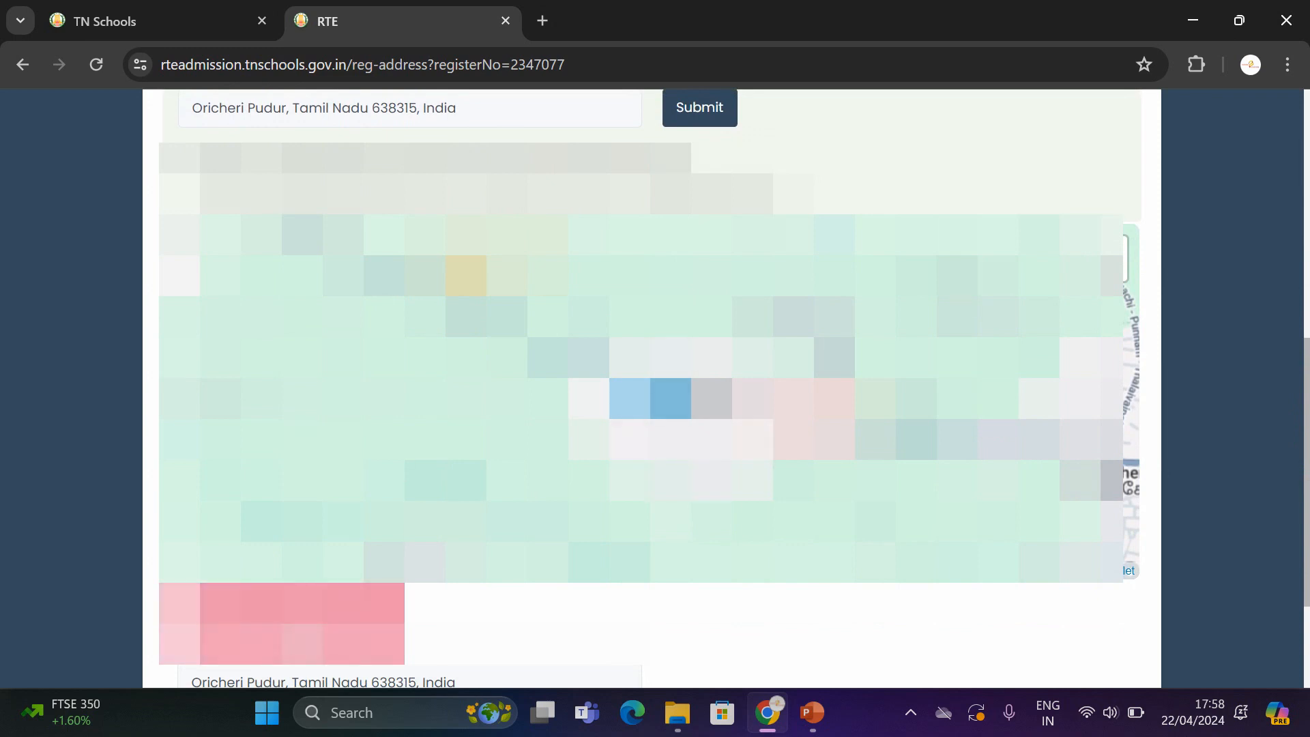
{"action": "left_click", "coordinate": [302, 639]}
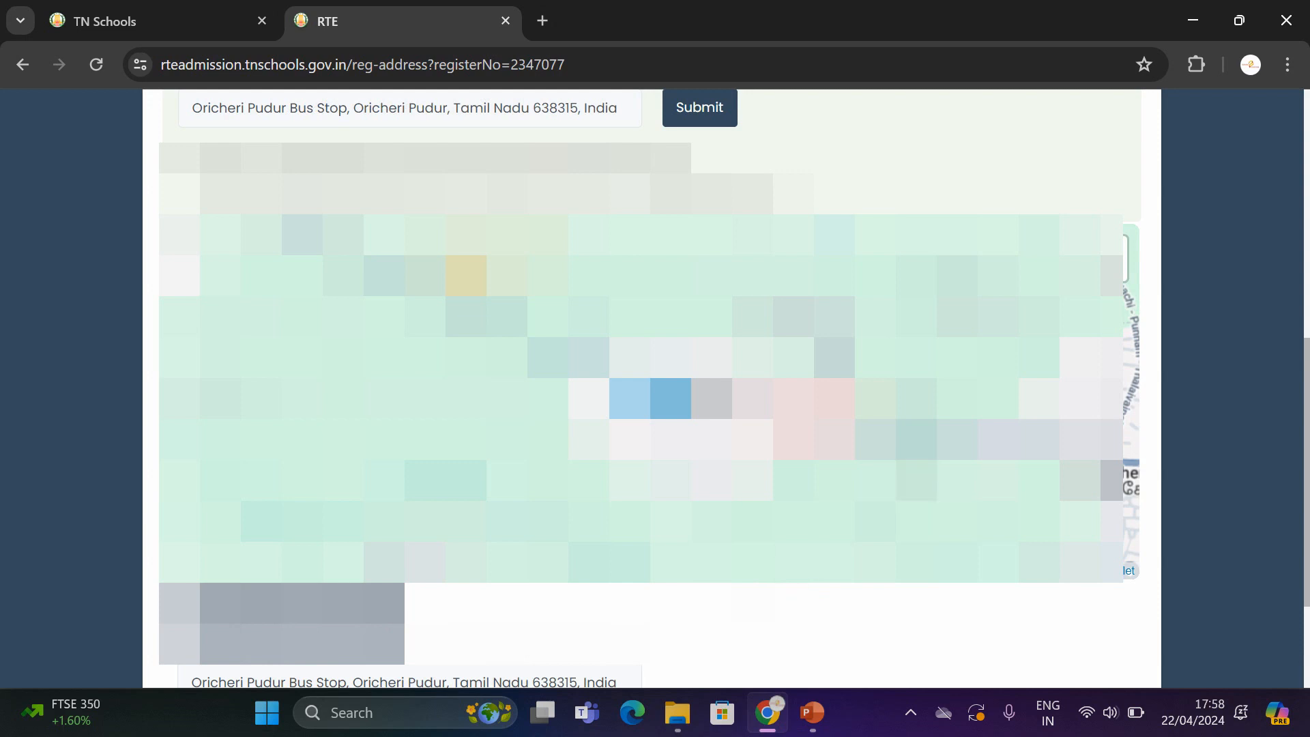
Save the address details and confirm them to continue to the document upload stage.
{"action": "scroll", "coordinate": [1307, 372], "scroll_direction": "down", "scroll_amount": 3}
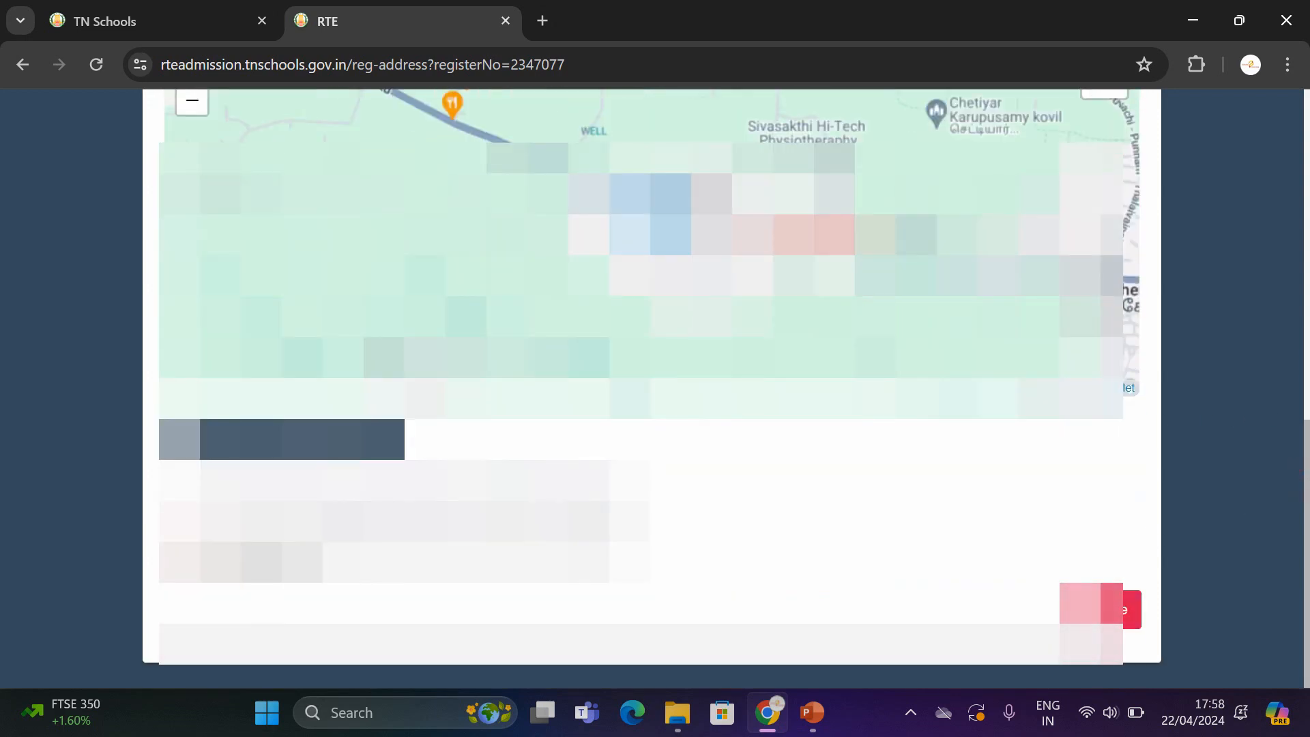
{"action": "left_click", "coordinate": [1110, 609]}
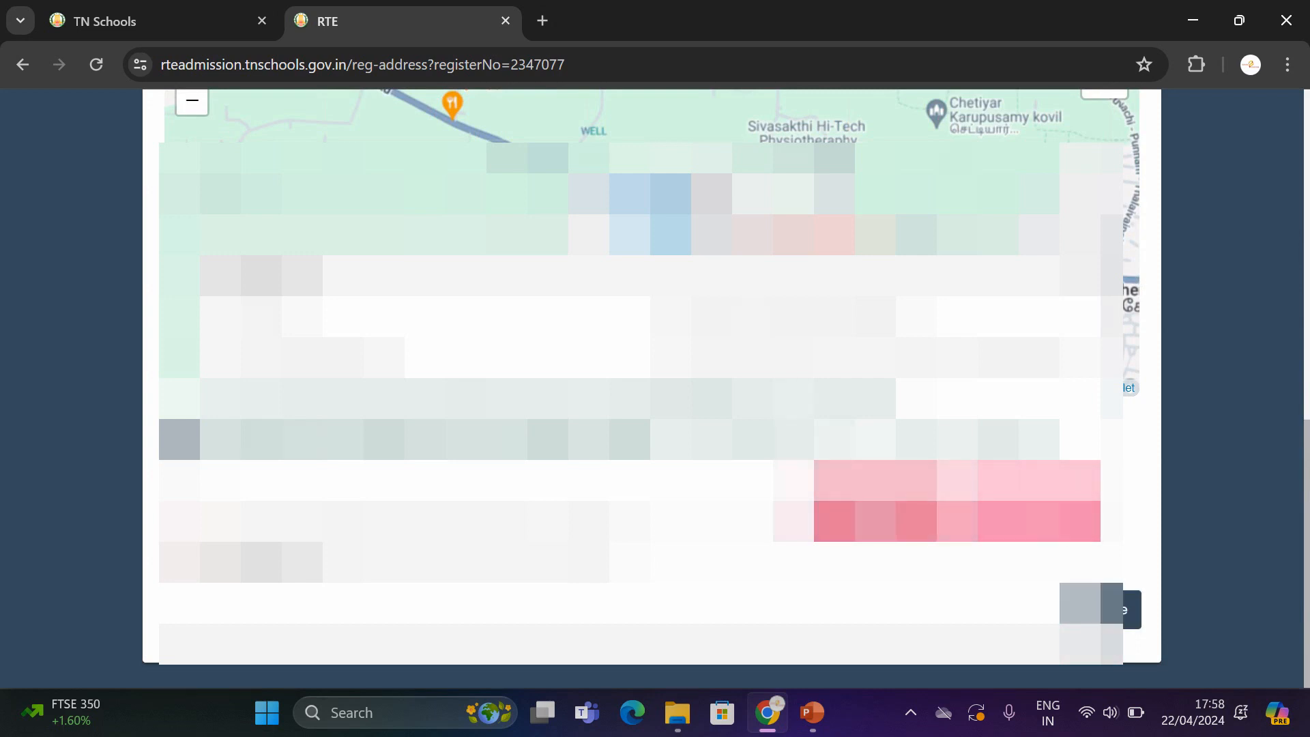
{"action": "left_click", "coordinate": [876, 502]}
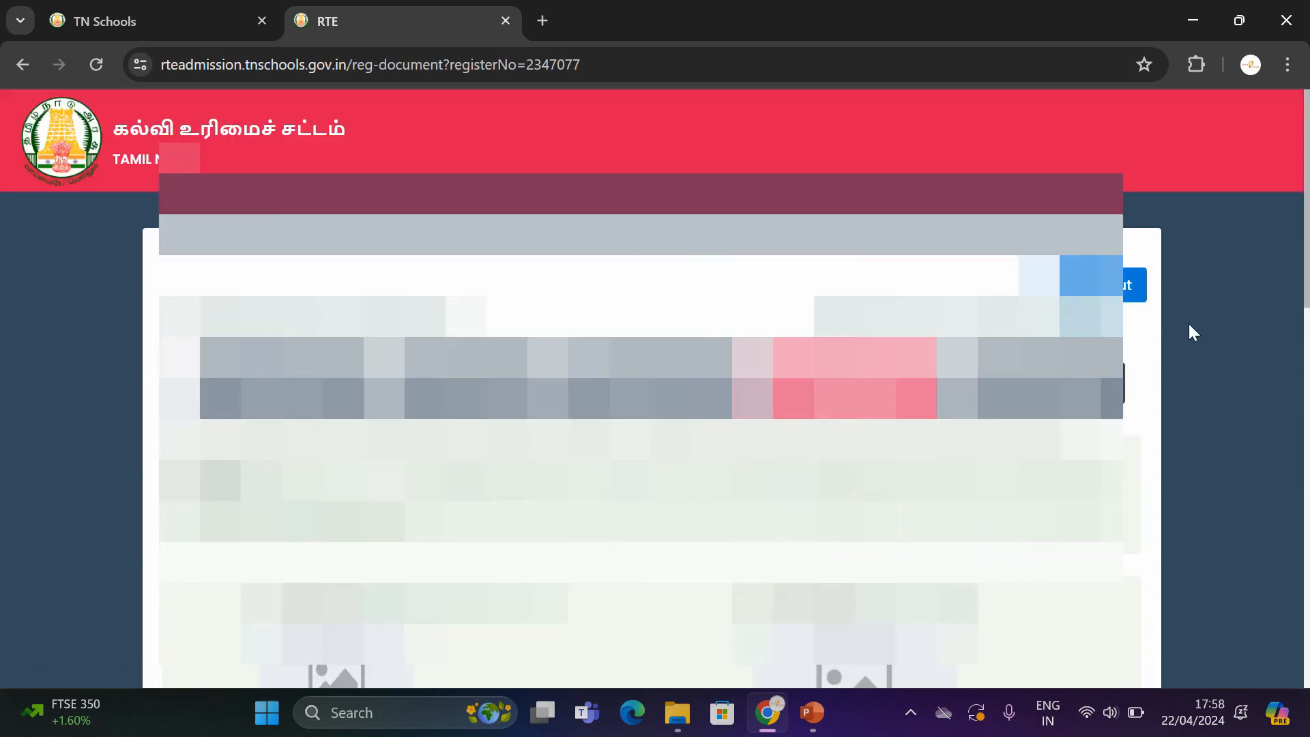
Examine the document upload requirements for student photo, birth proof, parent ID, address proof and income certificate, including file format and size limits.
{"action": "left_click_drag", "start_coordinate": [1308, 257], "coordinate": [1308, 349]}
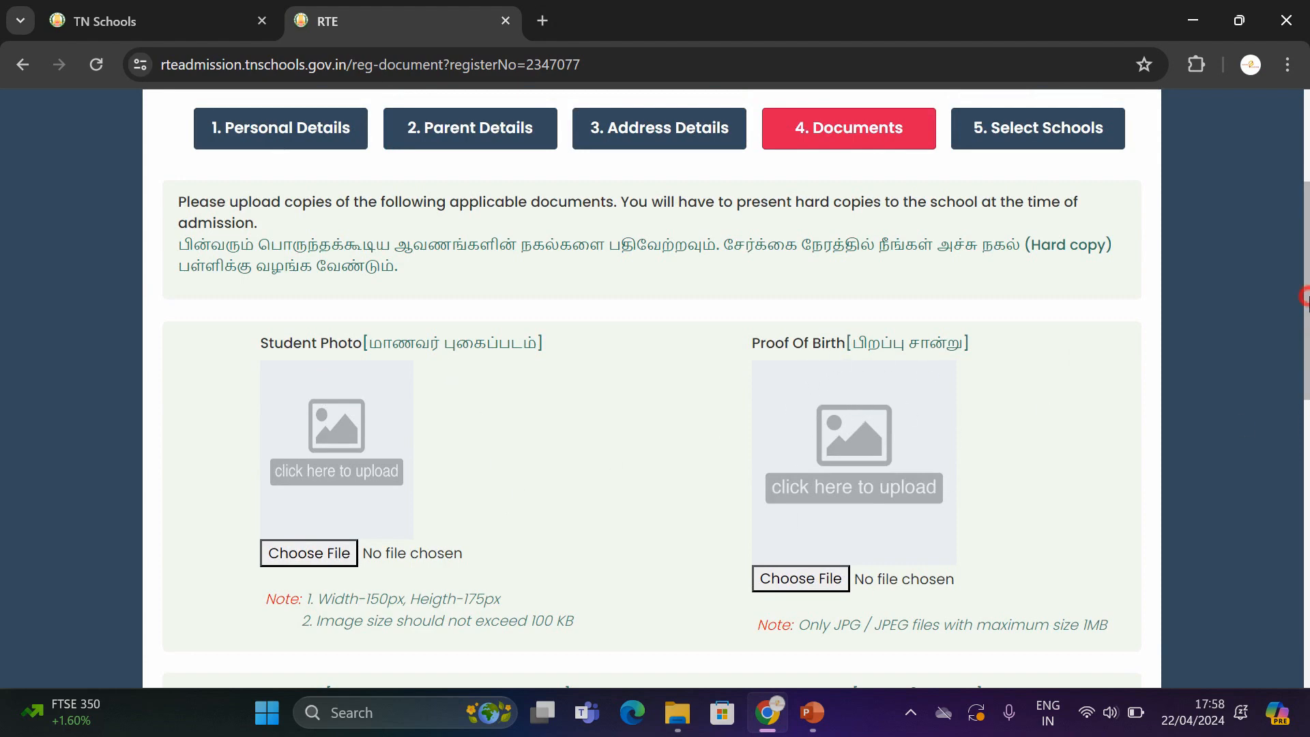
{"action": "left_click_drag", "start_coordinate": [1304, 297], "coordinate": [1305, 440]}
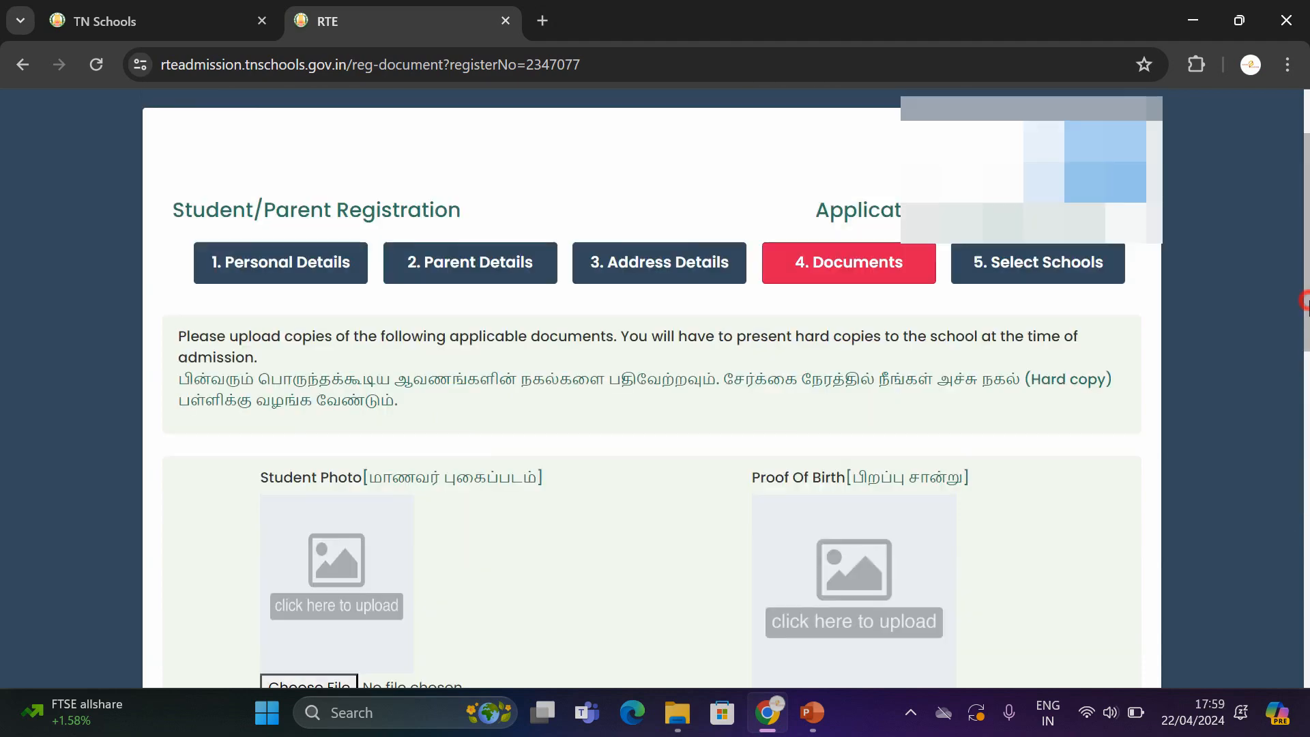
{"action": "scroll", "coordinate": [1303, 543], "scroll_direction": "down", "scroll_amount": 10}
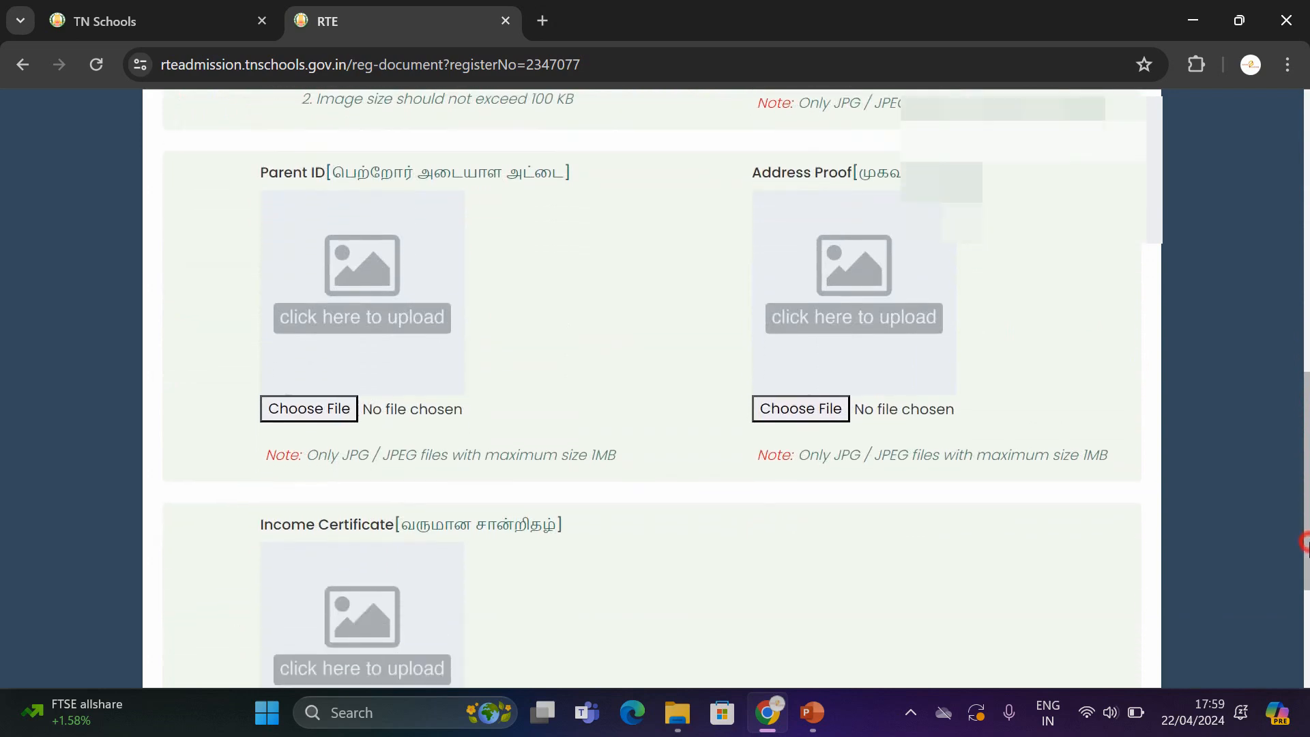
{"action": "left_click_drag", "start_coordinate": [1307, 546], "coordinate": [1307, 594]}
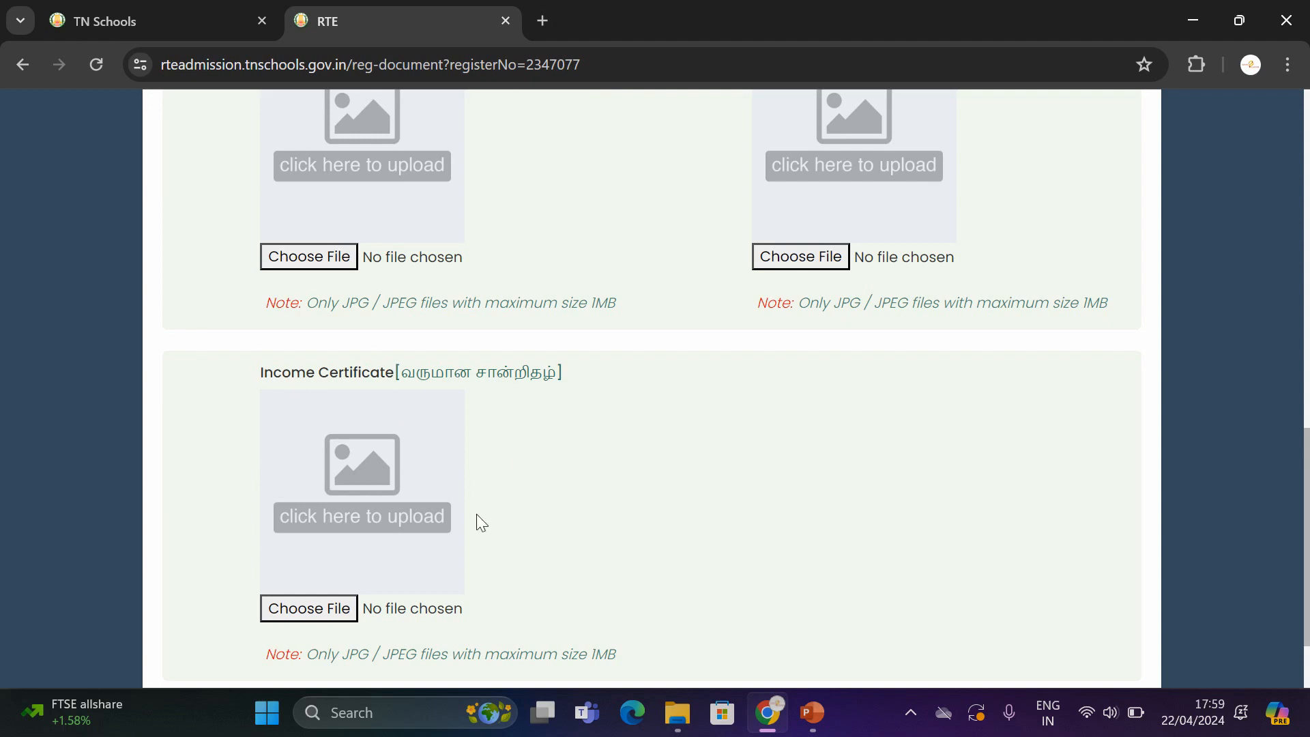
{"action": "scroll", "coordinate": [1307, 457], "scroll_direction": "down", "scroll_amount": 2}
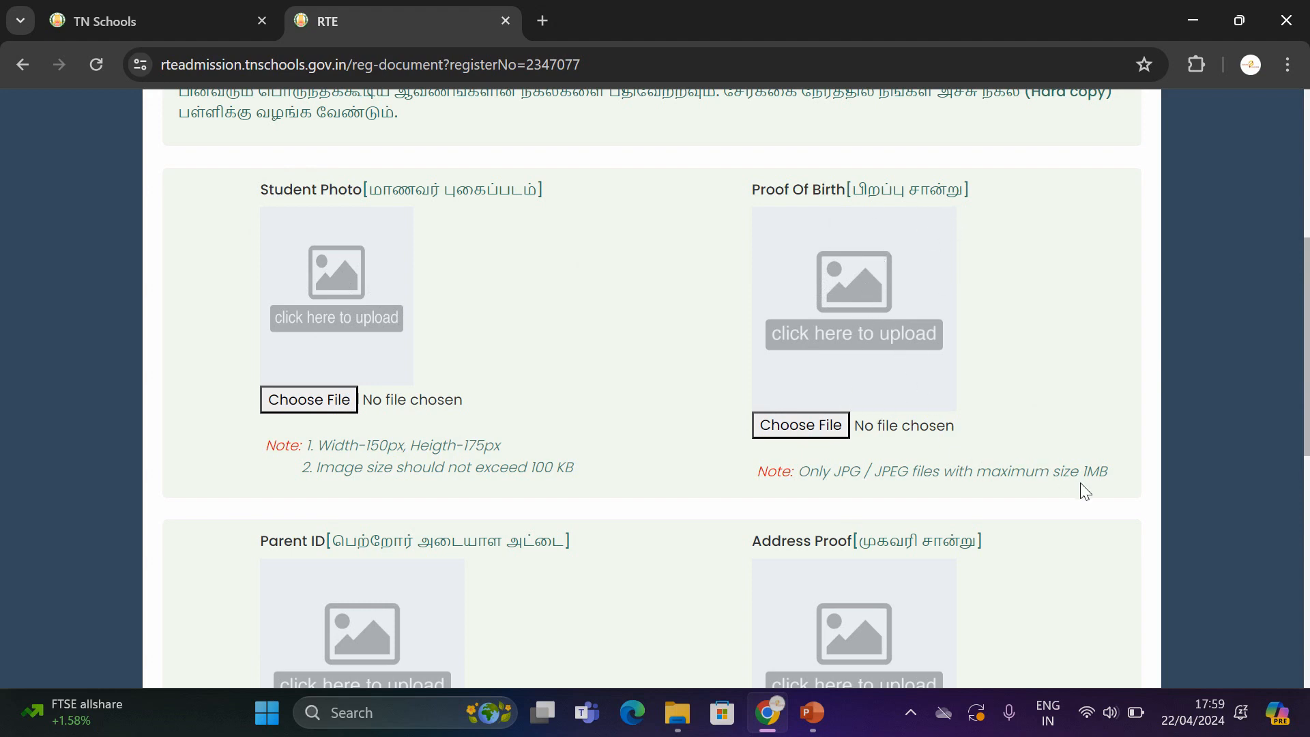
{"action": "left_click_drag", "start_coordinate": [1303, 321], "coordinate": [1308, 427]}
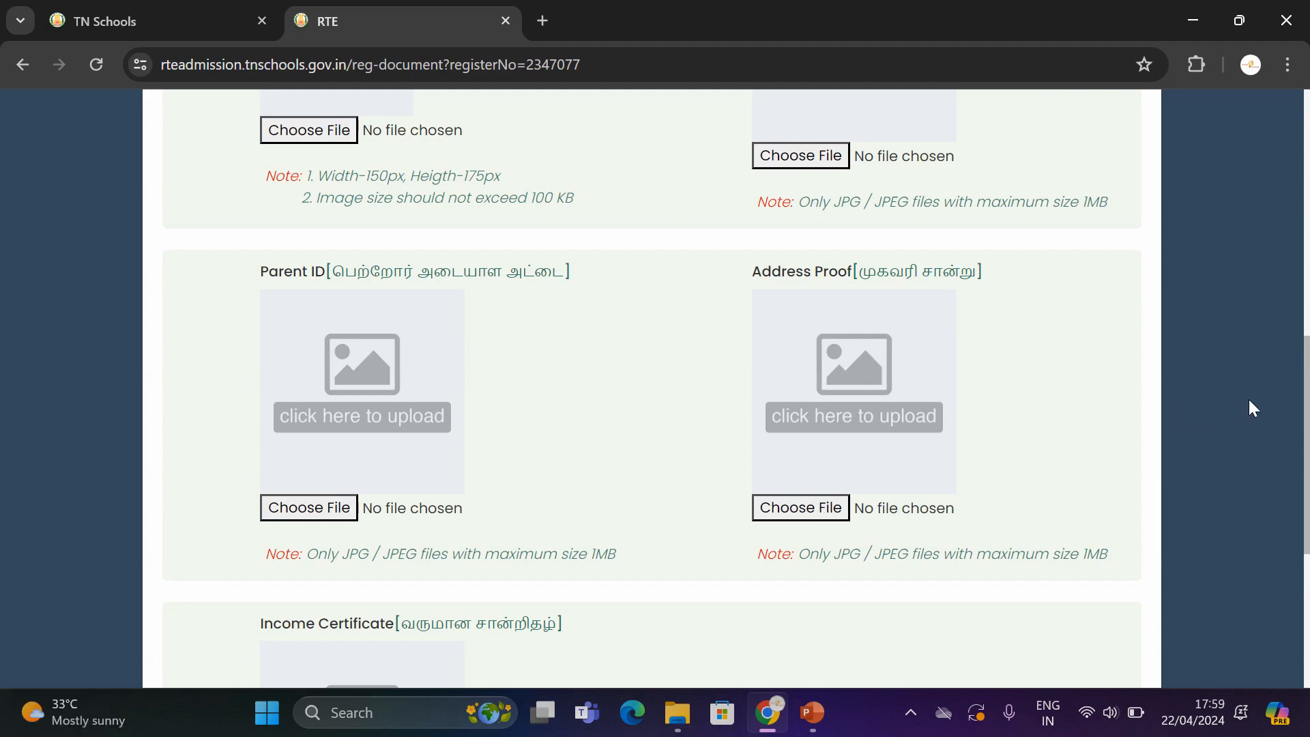
{"action": "scroll", "coordinate": [1250, 403], "scroll_direction": "down", "scroll_amount": 5}
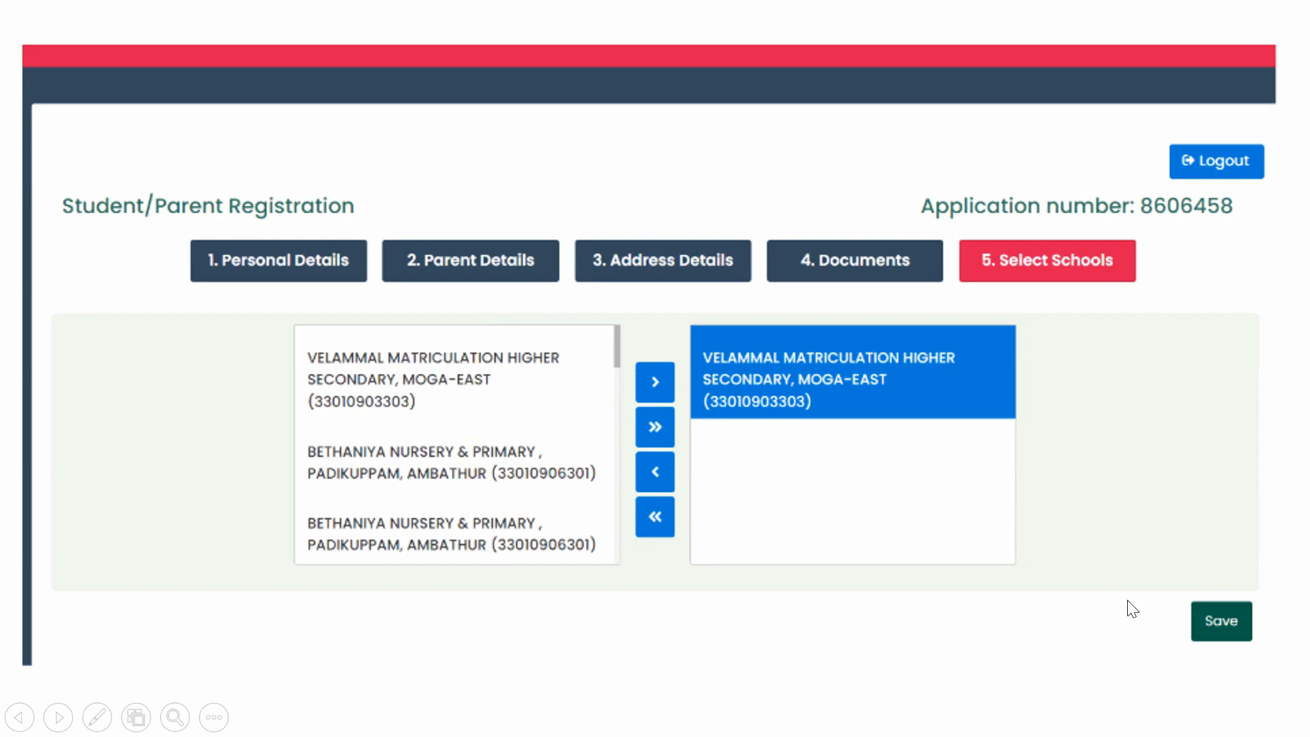
{"action": "left_click", "coordinate": [1249, 632]}
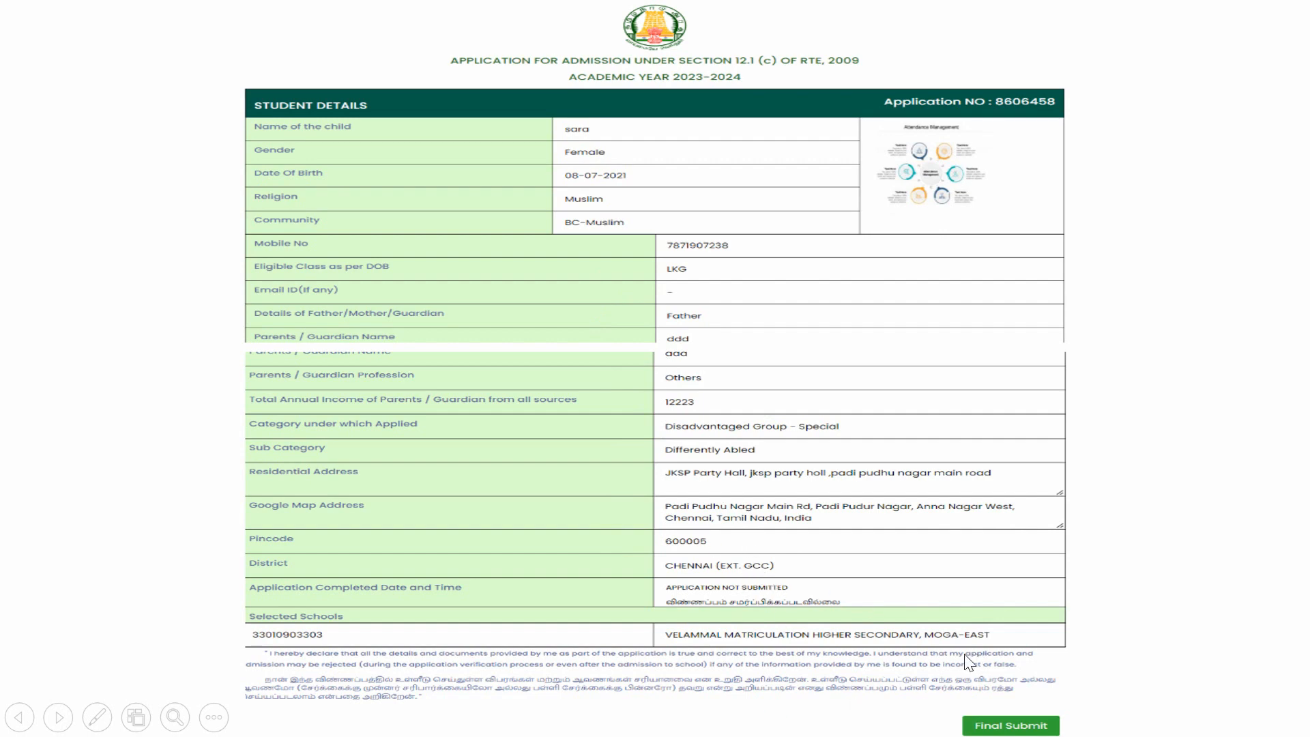
{"action": "left_click", "coordinate": [1014, 729]}
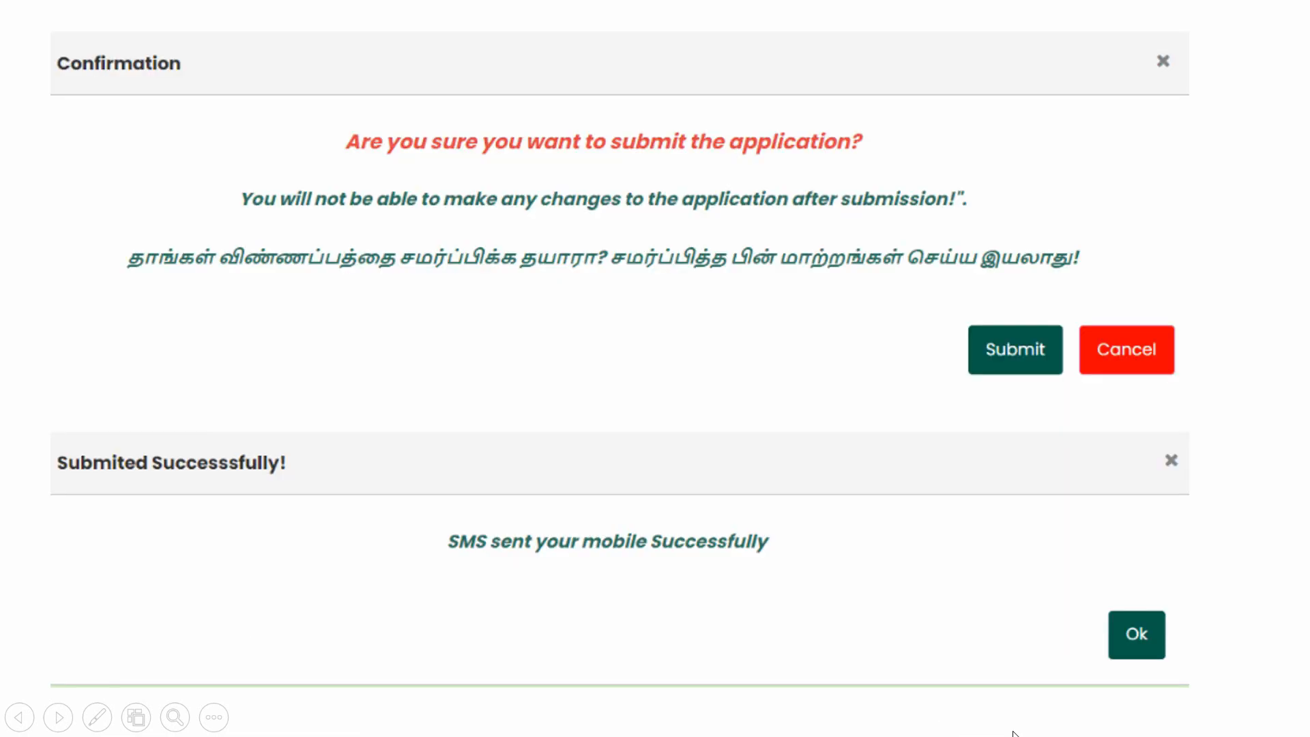